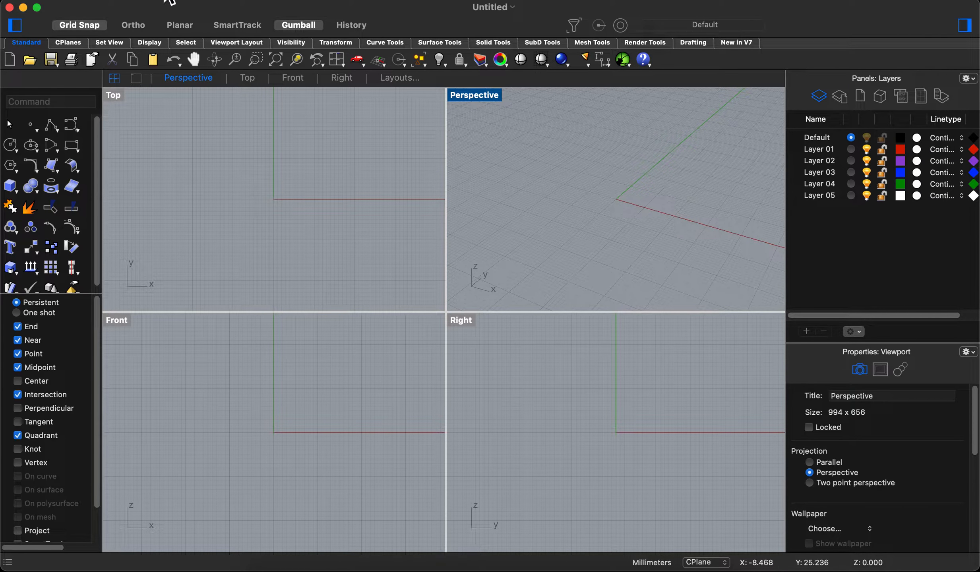
# - Set the grid line count to 2000 in the document's grid settings
pyautogui.click(95, 3)
pyautogui.click(134, 313)
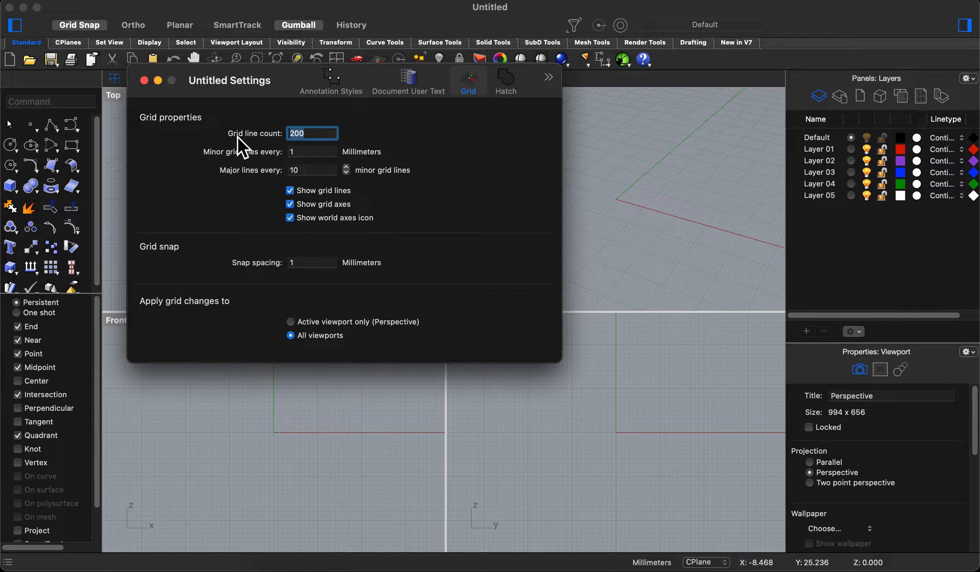
pyautogui.click(324, 134)
pyautogui.scroll(-5, 684, 222)
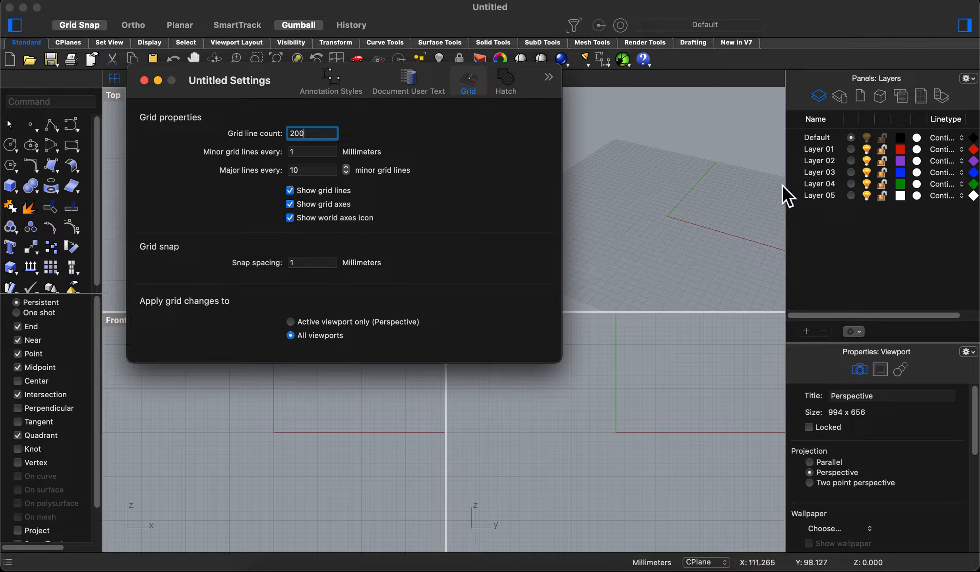
pyautogui.keyDown('shift'); pyautogui.moveTo(682, 218); pyautogui.dragTo(615, 219, button='right'); pyautogui.keyUp('shift')
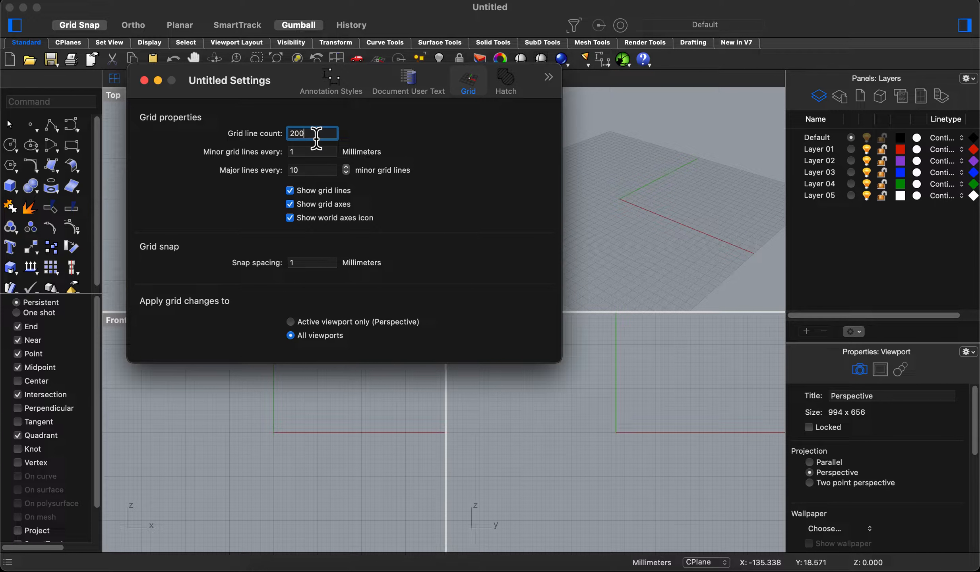
pyautogui.write('0')
pyautogui.press('Return')
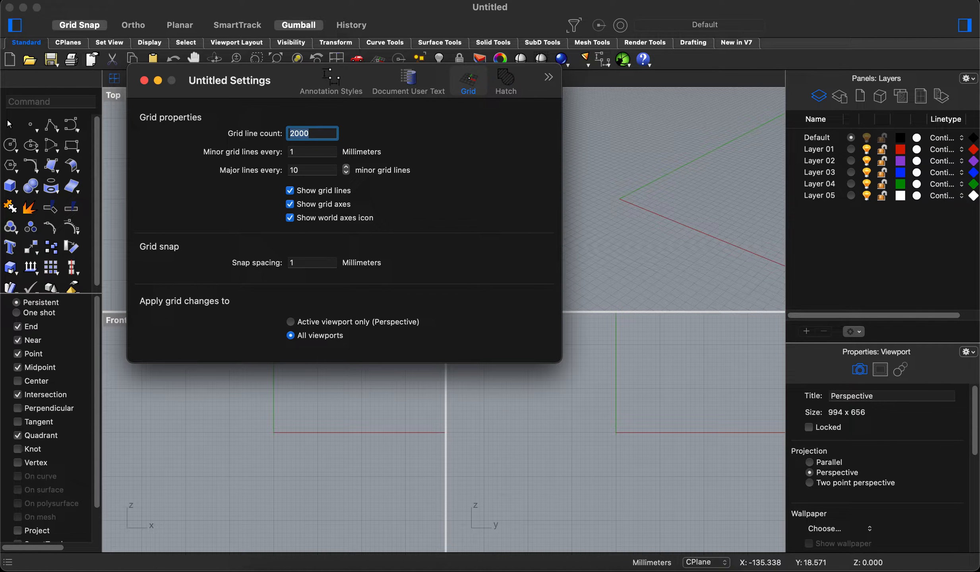
# - Examine the extended grid and its line spacing in the Perspective, Front and Right viewports
pyautogui.moveTo(656, 204)
pyautogui.mouseDown(button='right')
pyautogui.moveTo(666, 192)
pyautogui.moveTo(715, 199)
pyautogui.moveTo(642, 194)
pyautogui.moveTo(711, 201)
pyautogui.moveTo(650, 200)
pyautogui.mouseUp(button='right')
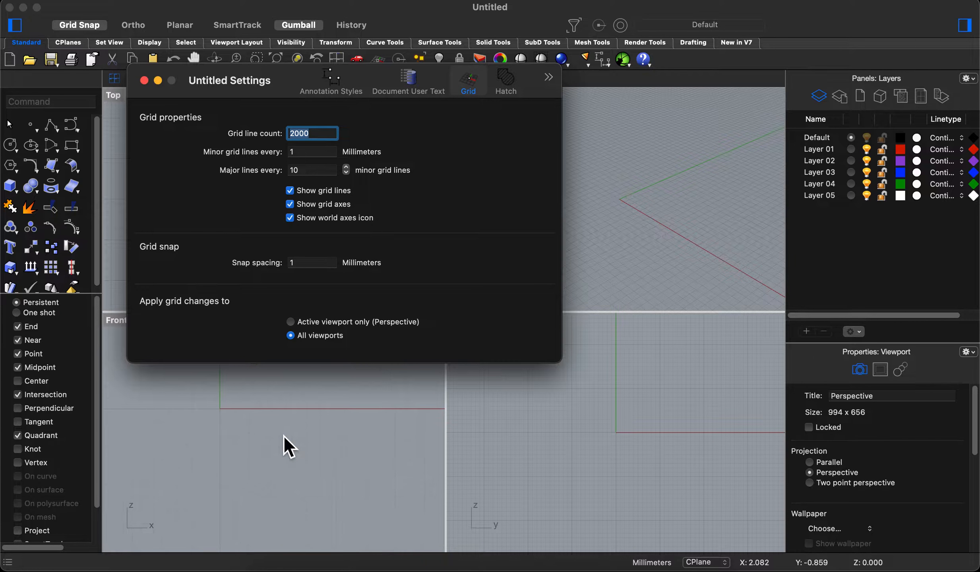
pyautogui.click(336, 468)
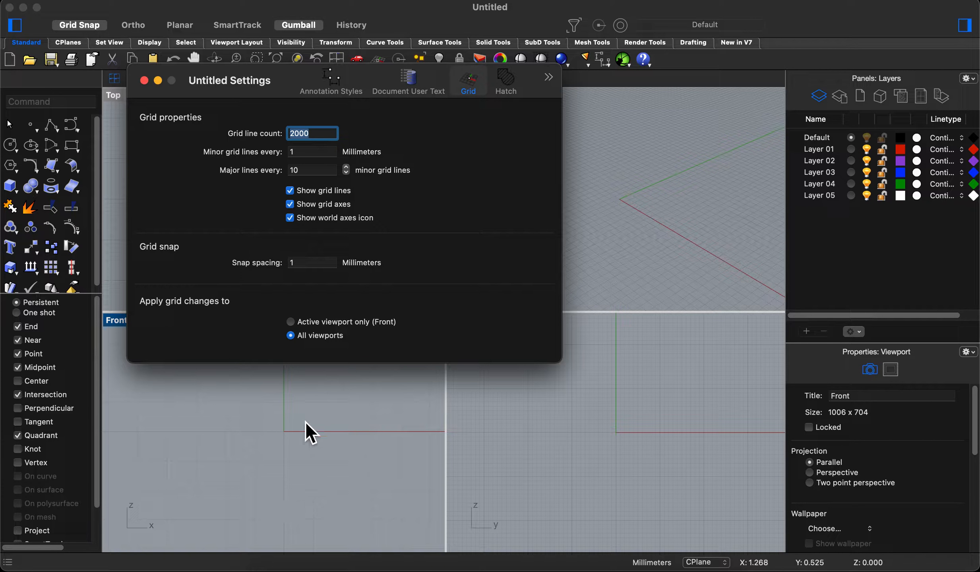
pyautogui.moveTo(298, 466); pyautogui.dragTo(293, 454, button='right')
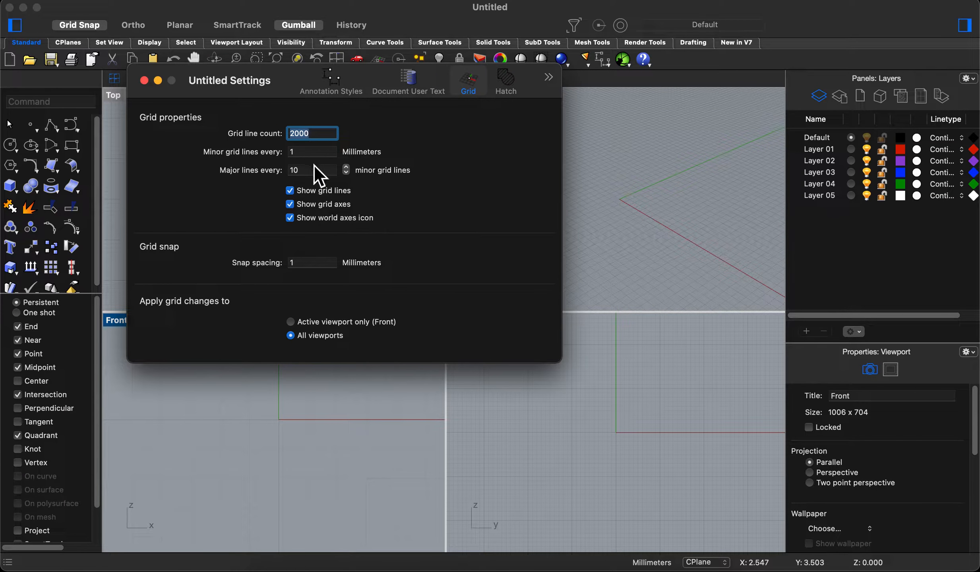
pyautogui.scroll(-18, 335, 438)
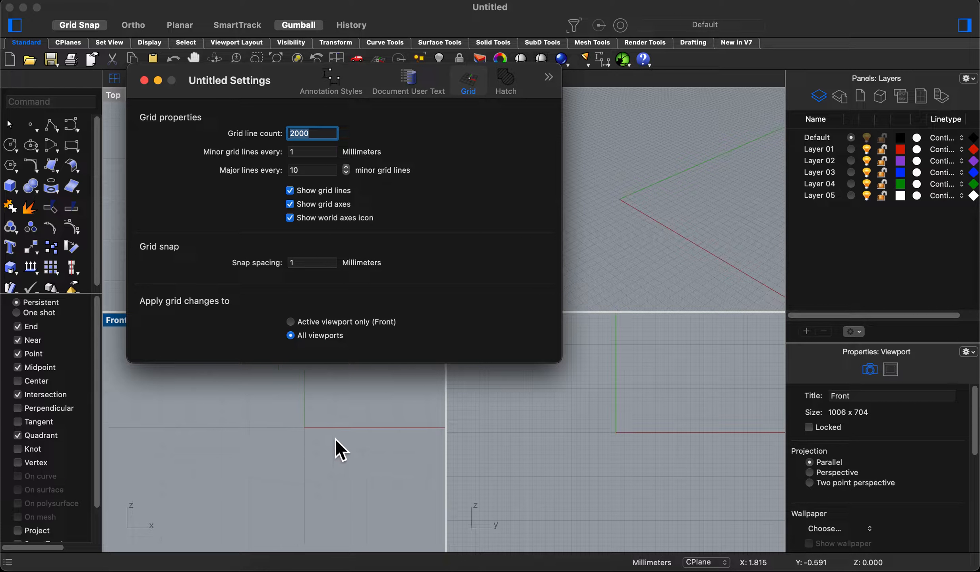
pyautogui.moveTo(658, 457); pyautogui.dragTo(617, 455, button='right')
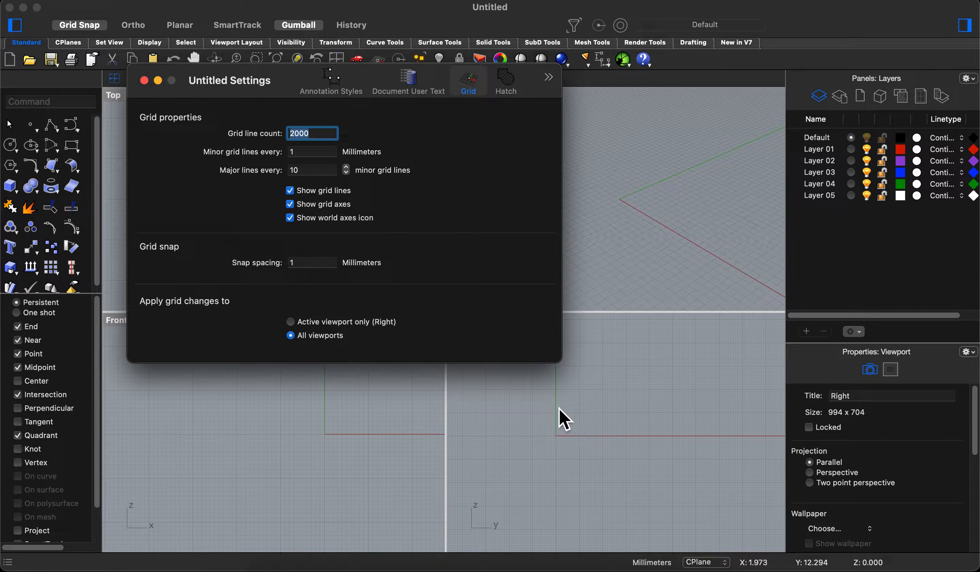
pyautogui.scroll(5, 604, 432)
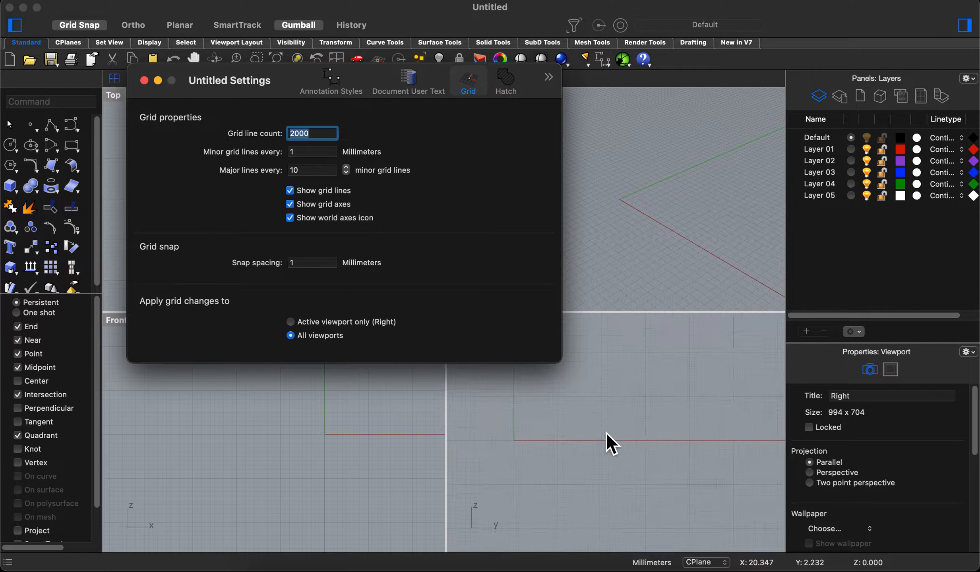
pyautogui.scroll(-5, 595, 435)
pyautogui.moveTo(685, 453); pyautogui.dragTo(703, 438, button='right')
pyautogui.moveTo(344, 426); pyautogui.dragTo(303, 436, button='right')
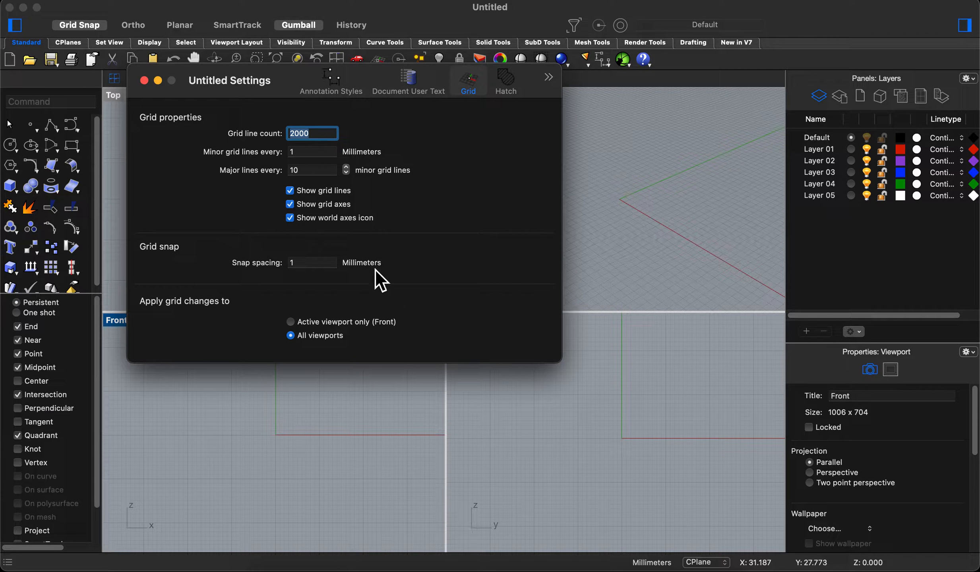
# - Set the font height of the Millimeter Small annotation style to 5 and close the document settings
pyautogui.click(336, 90)
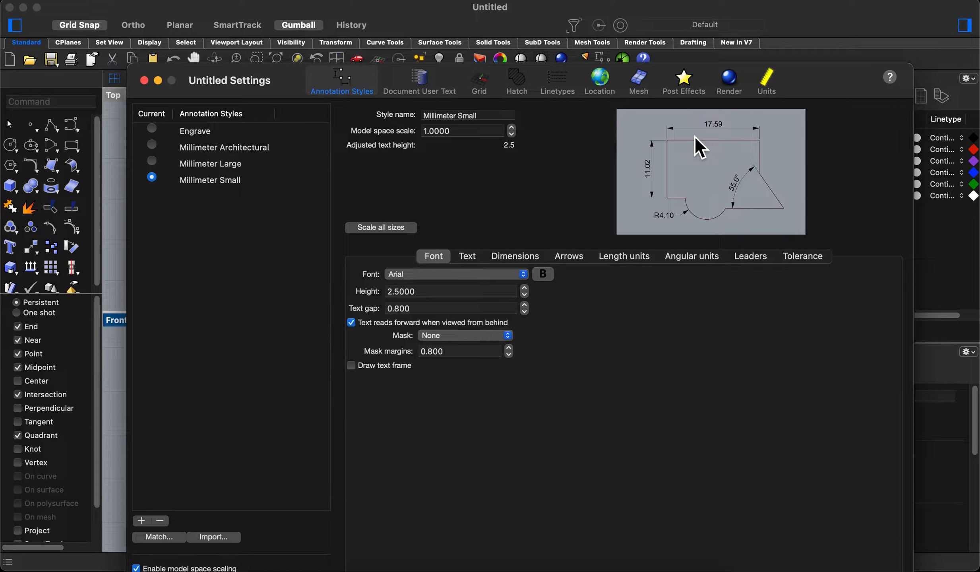
pyautogui.click(402, 293)
pyautogui.click(402, 294)
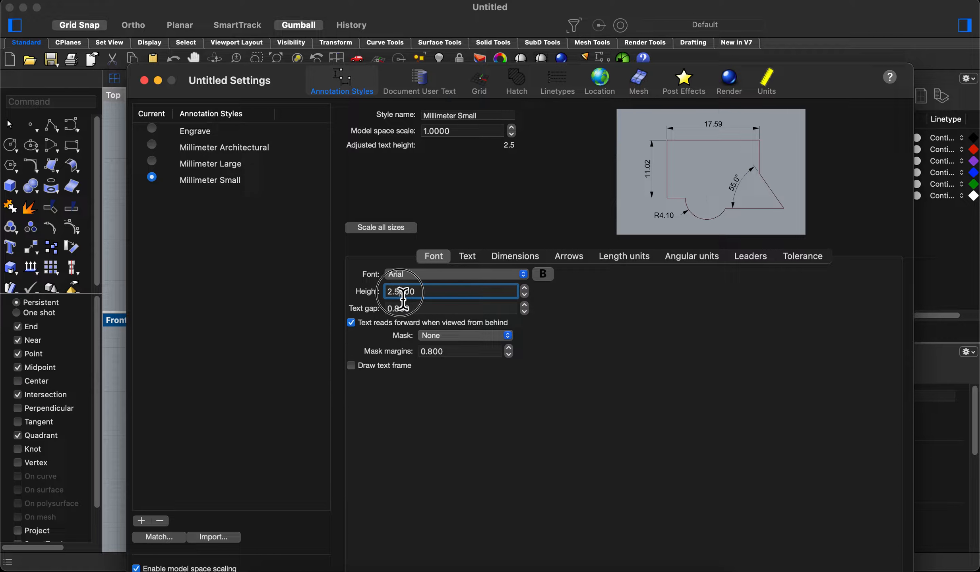
pyautogui.press('BackSpace')
pyautogui.press('BackSpace')
pyautogui.write('5.')
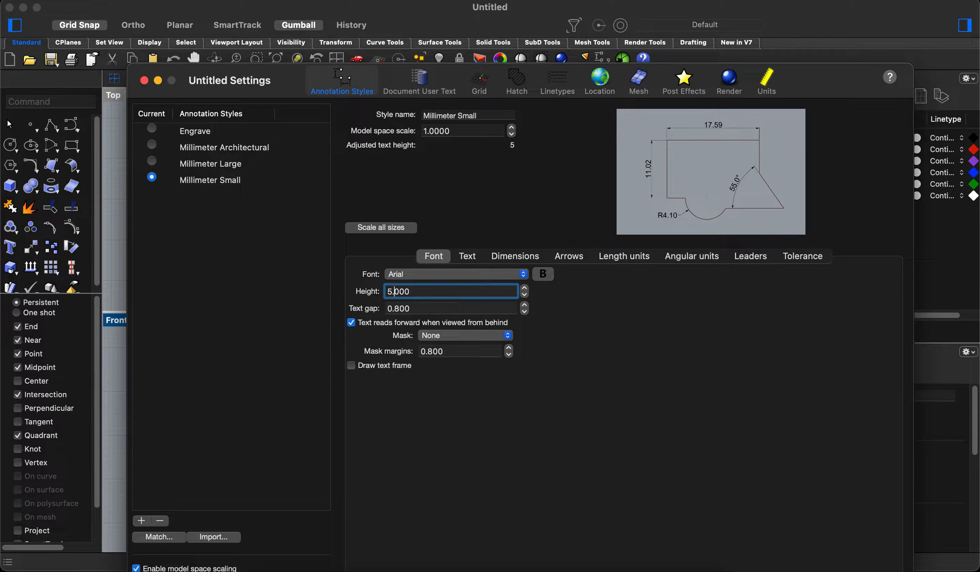
pyautogui.press('Return')
pyautogui.click(449, 298)
pyautogui.click(145, 81)
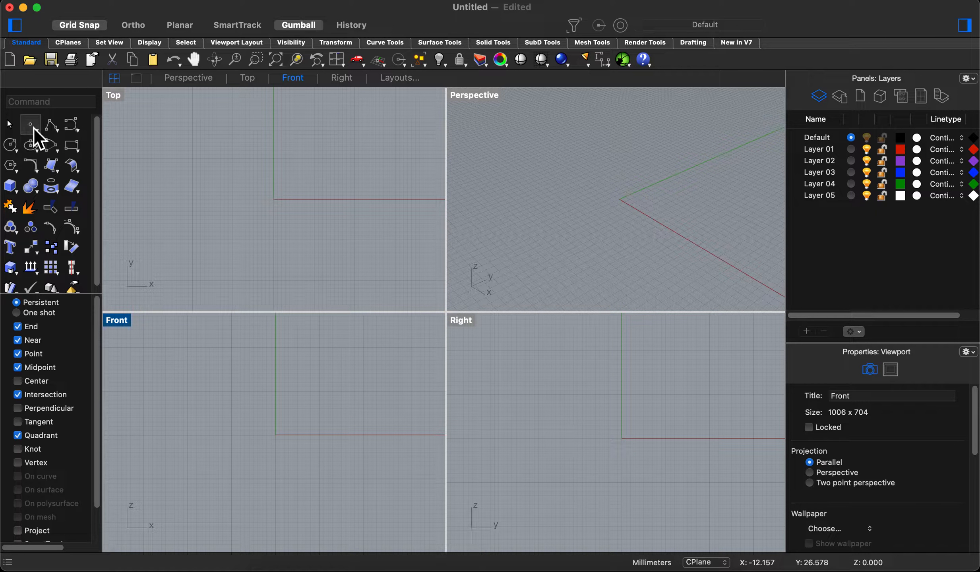
# - In the maximized Top viewport, draw a circle with a 10 mm radius centred on the origin, using Grid Snap
pyautogui.doubleClick(117, 96)
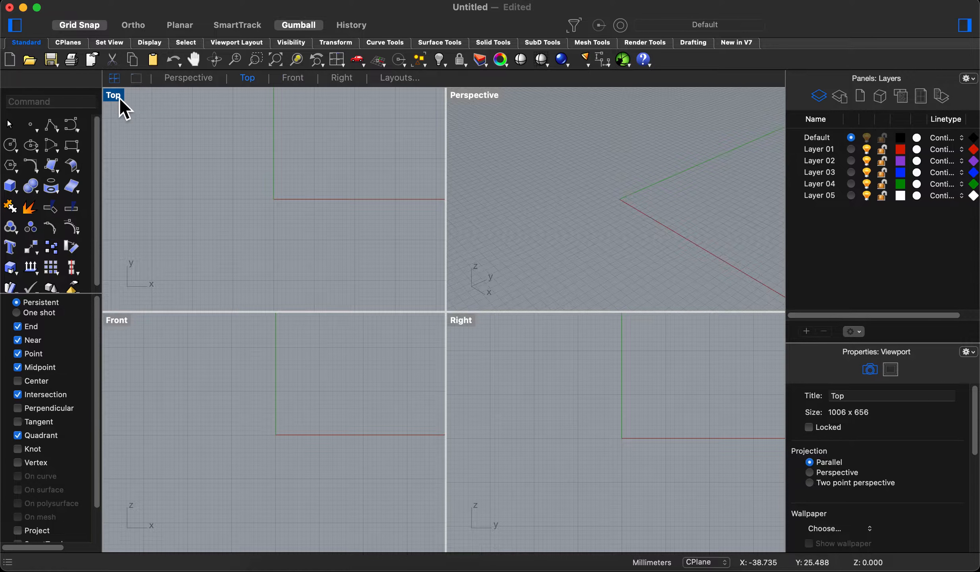
pyautogui.scroll(6, 424, 296)
pyautogui.moveTo(447, 305); pyautogui.dragTo(427, 253, button='right')
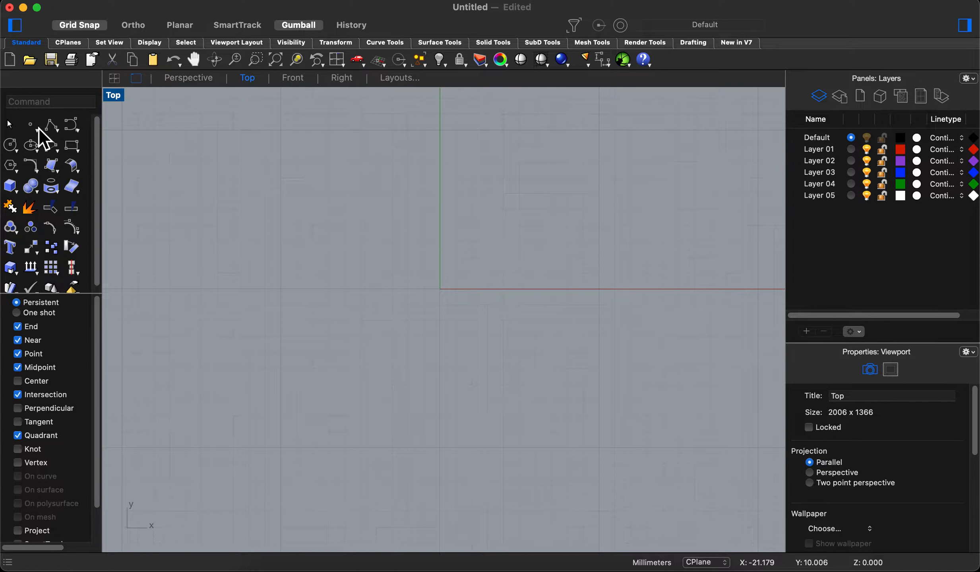
pyautogui.click(10, 145)
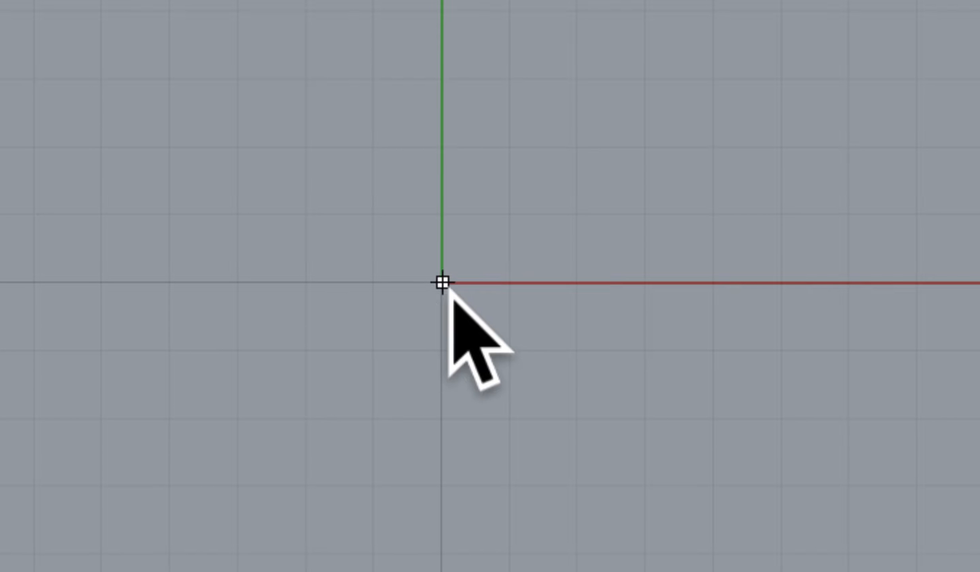
pyautogui.scroll(-1, 449, 296)
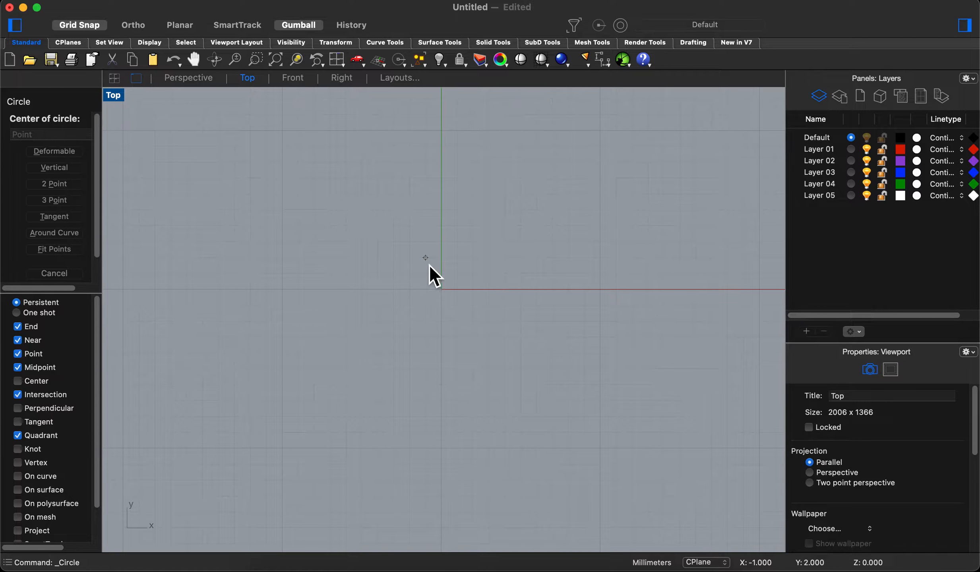
pyautogui.click(81, 25)
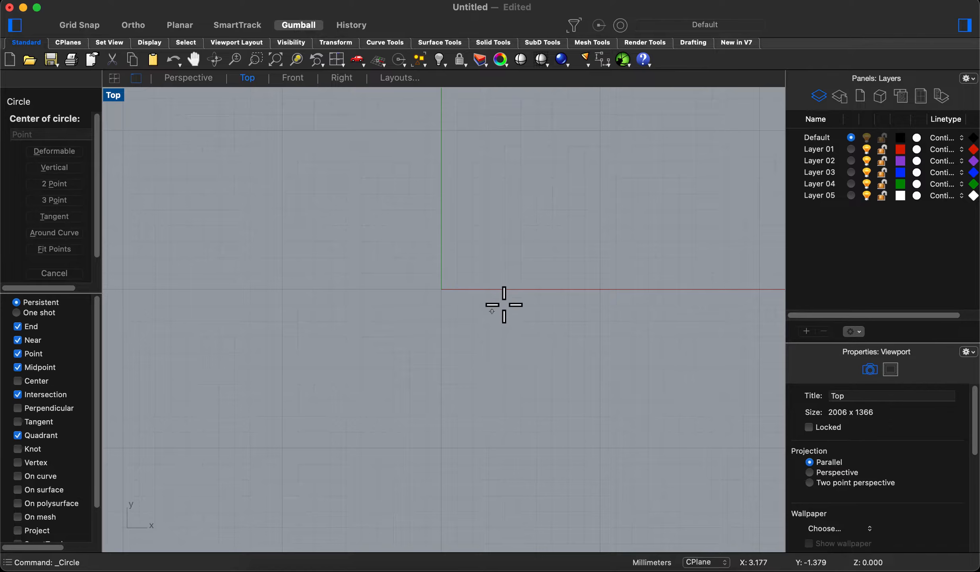
pyautogui.click(79, 26)
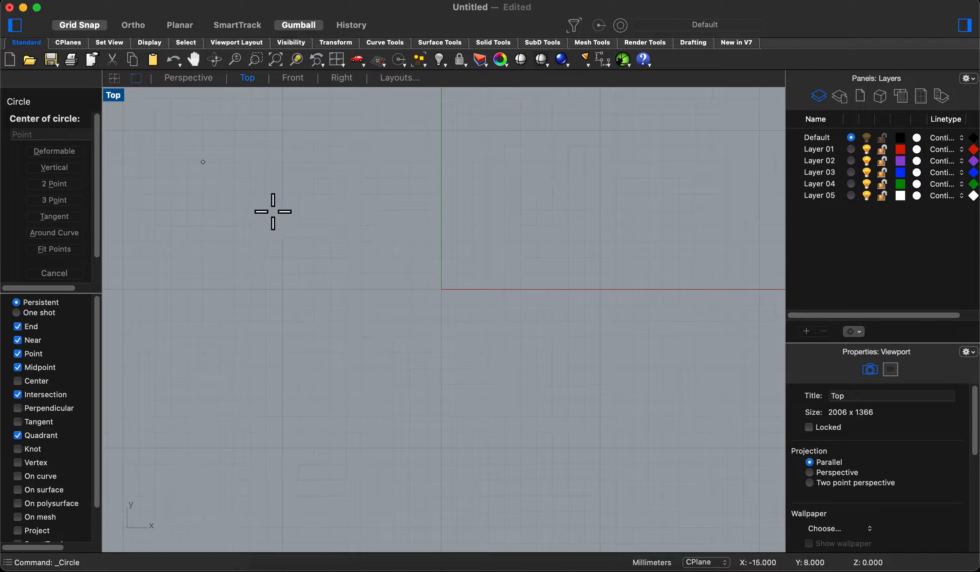
pyautogui.click(454, 301)
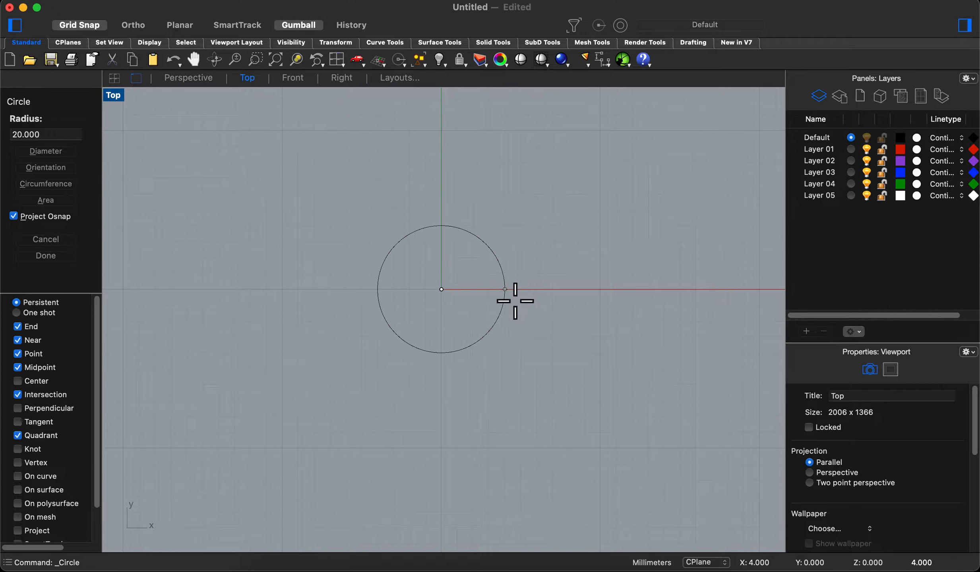
pyautogui.click(601, 304)
pyautogui.scroll(-2, 487, 264)
pyautogui.moveTo(483, 232); pyautogui.dragTo(470, 266, button='right')
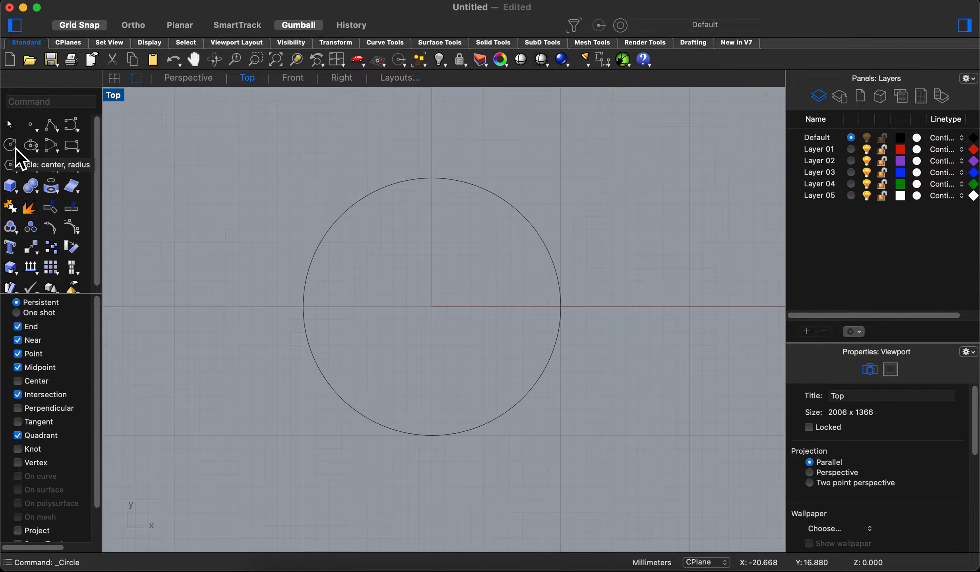
pyautogui.moveTo(518, 317); pyautogui.dragTo(511, 317, button='right')
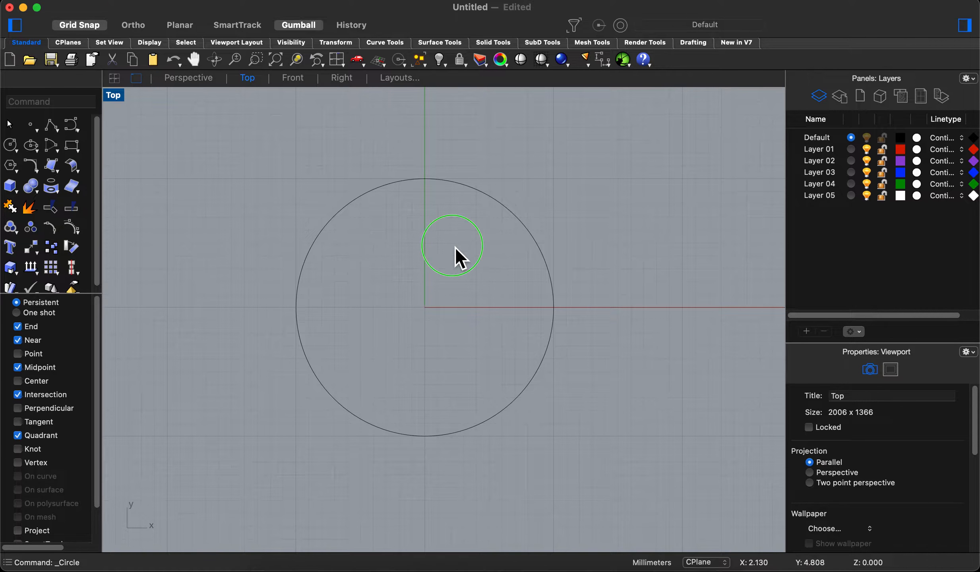
pyautogui.moveTo(455, 254); pyautogui.dragTo(442, 270, button='right')
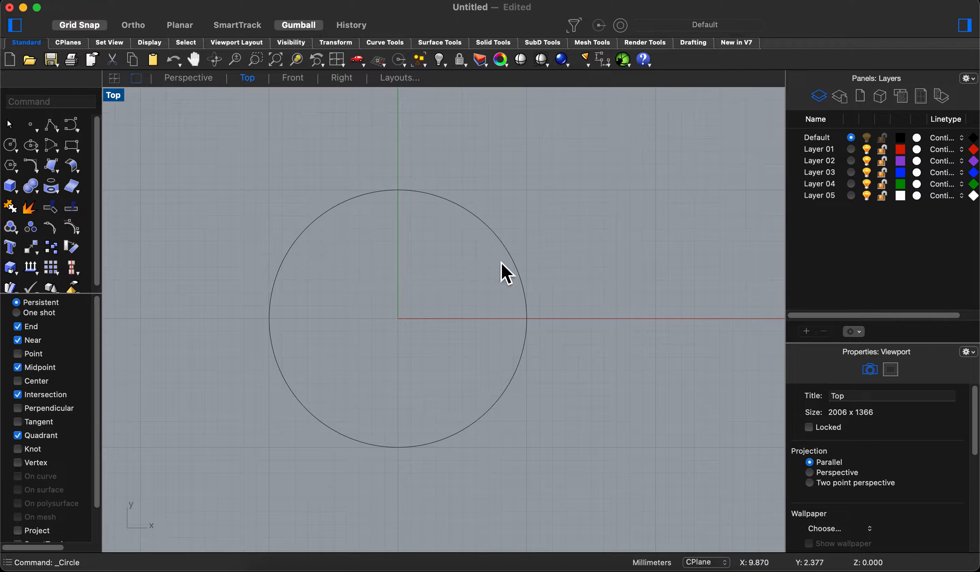
pyautogui.click(375, 198)
pyautogui.click(682, 285)
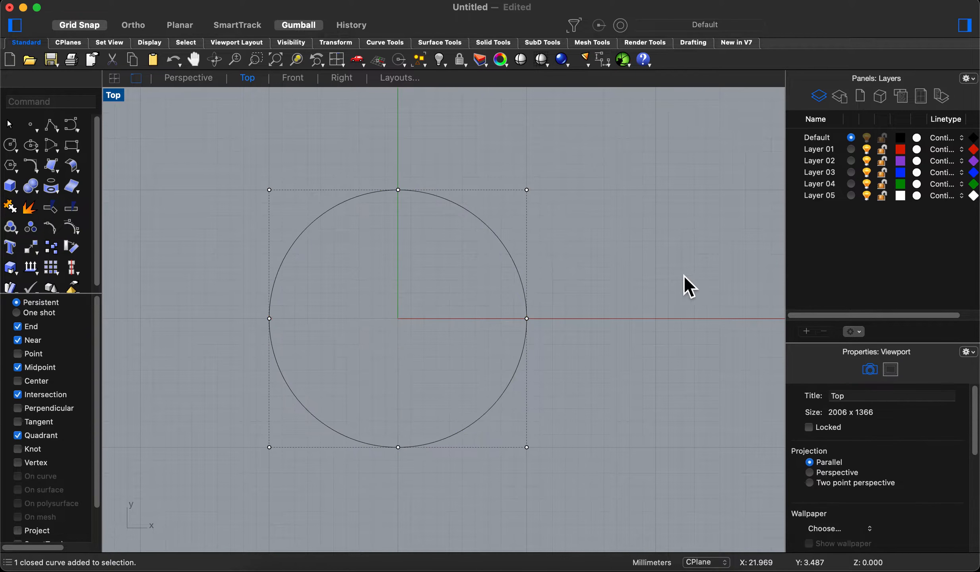
# - Draw a horizontal polyline segment about 11 mm long beside the circle, from X 14 to X 25 at Y 5
pyautogui.click(74, 129)
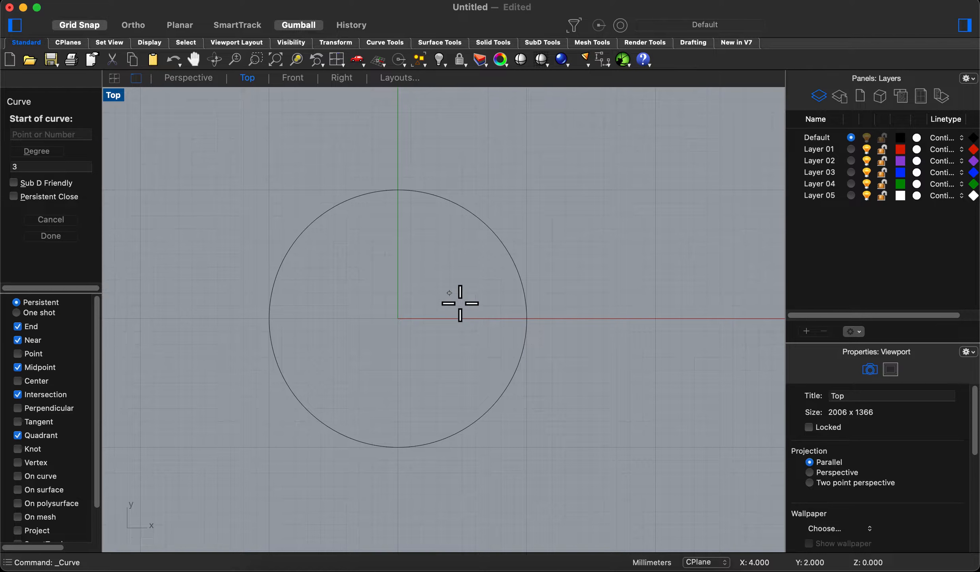
pyautogui.press('Escape')
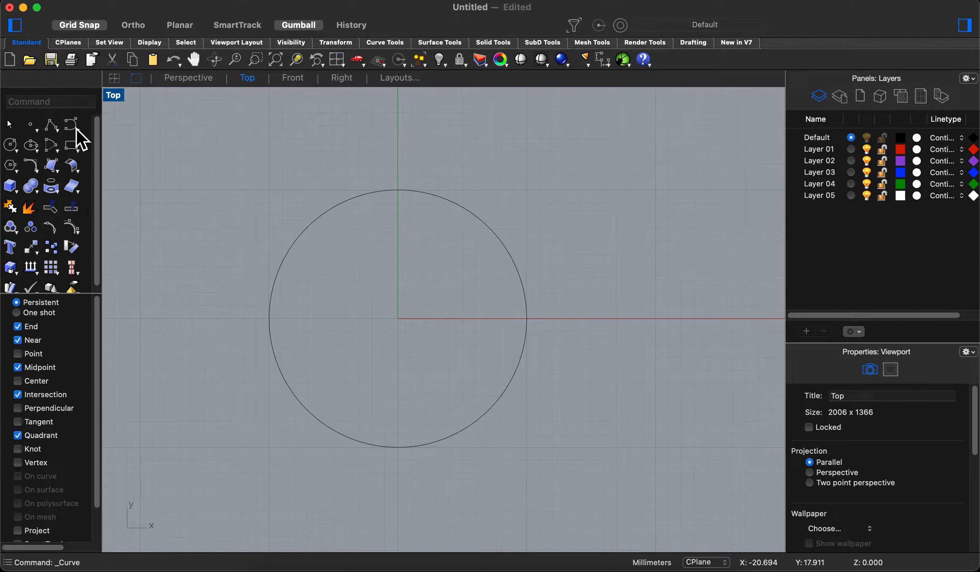
pyautogui.click(50, 126)
pyautogui.hscroll(5, 517, 289)
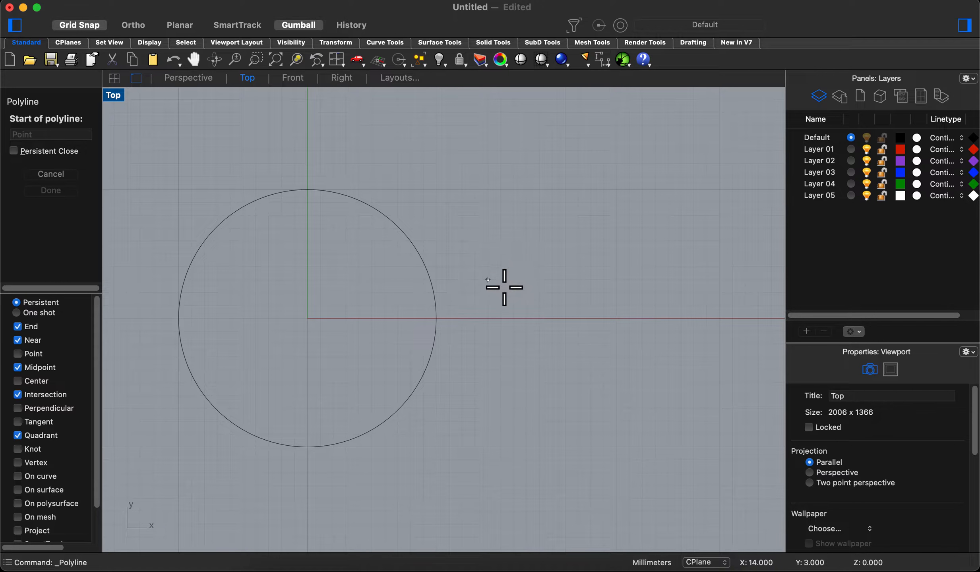
pyautogui.click(487, 254)
pyautogui.click(630, 254)
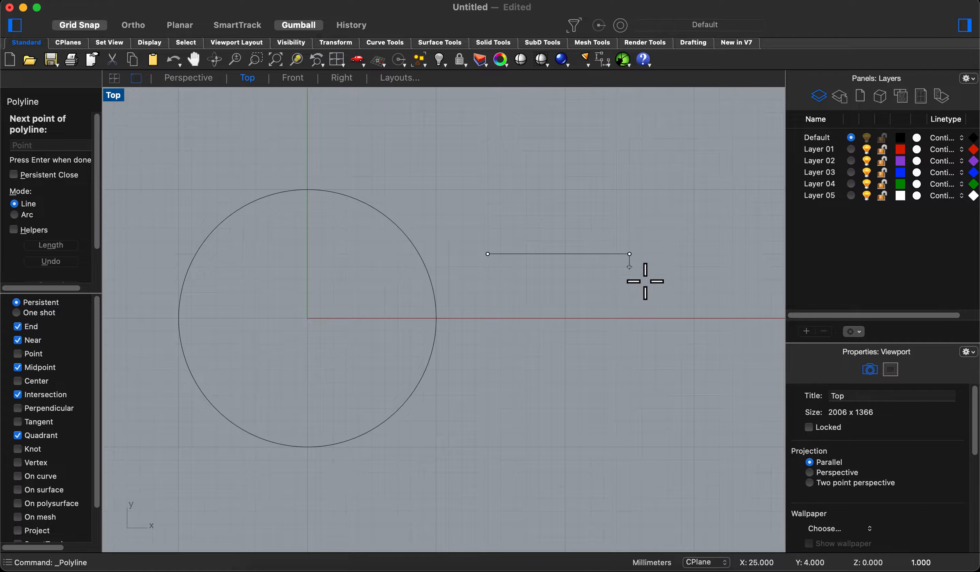
pyautogui.press('Return')
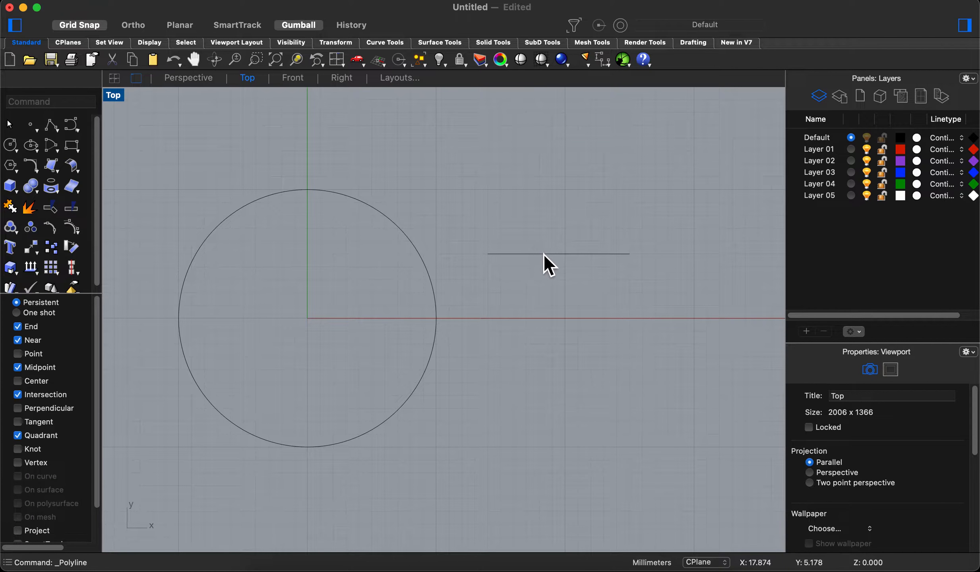
# - With Ortho on, draw a vertical polyline segment 10 mm long from X 22, Y 15 down to its intersection with the horizontal segment
pyautogui.click(52, 126)
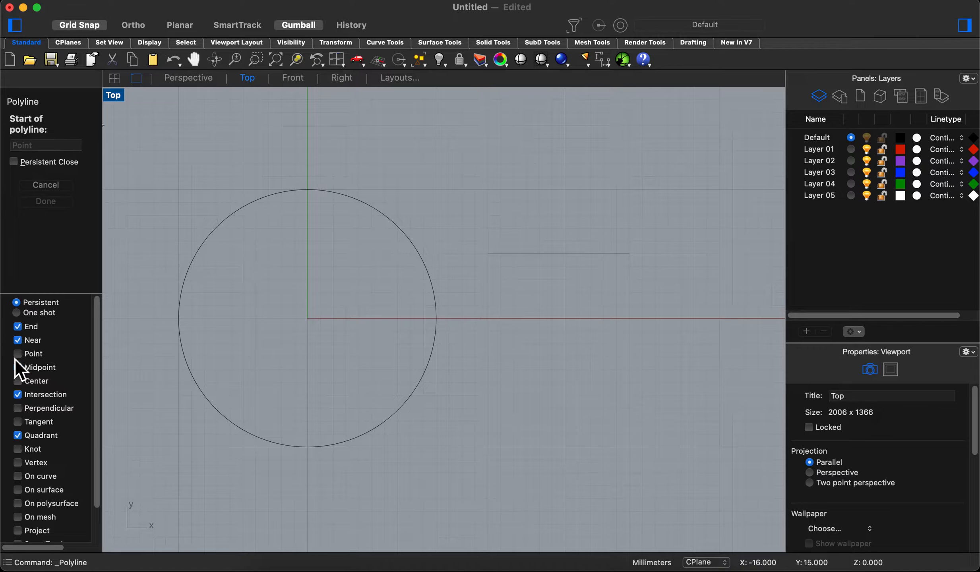
pyautogui.click(19, 341)
pyautogui.click(18, 341)
pyautogui.click(591, 125)
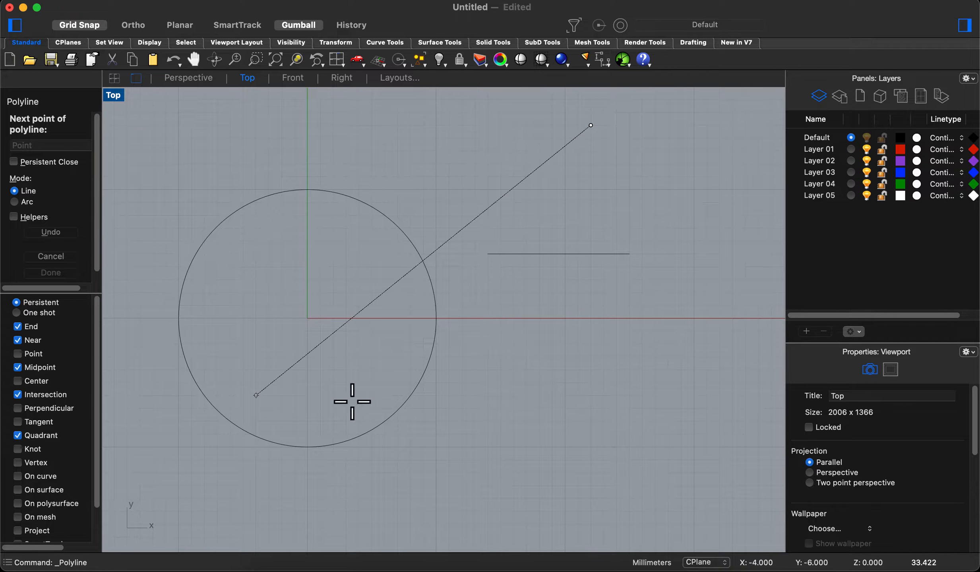
pyautogui.press('F8')
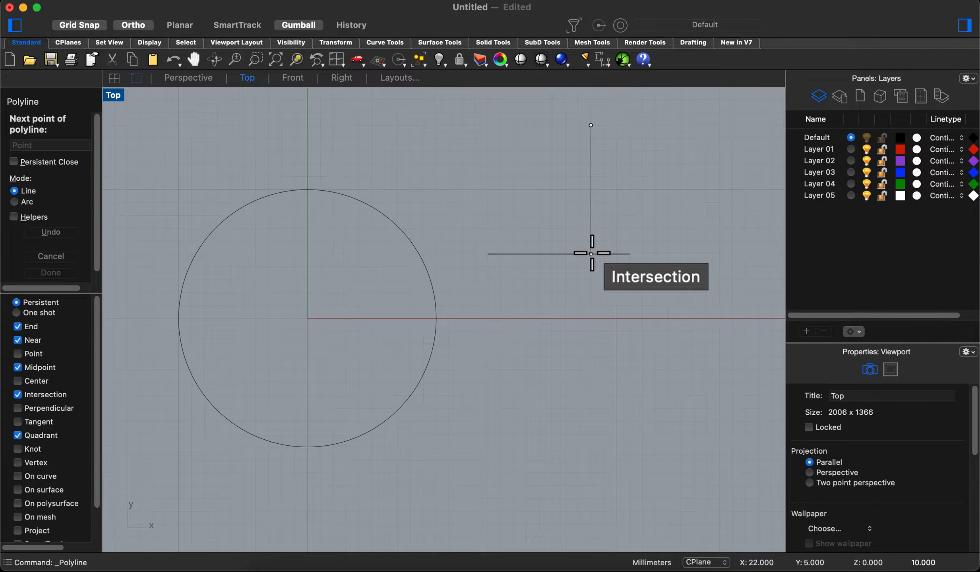
pyautogui.press('F8')
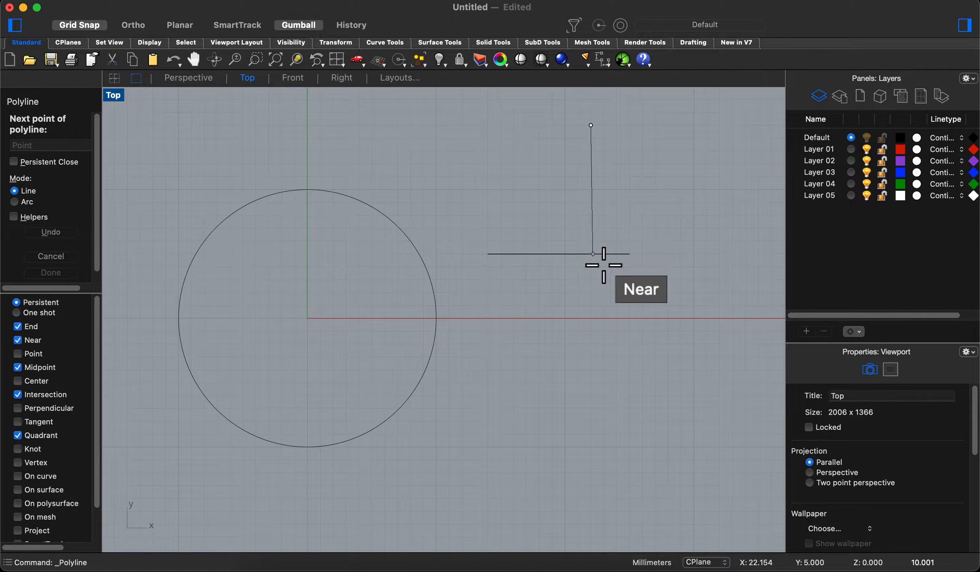
pyautogui.press('F8')
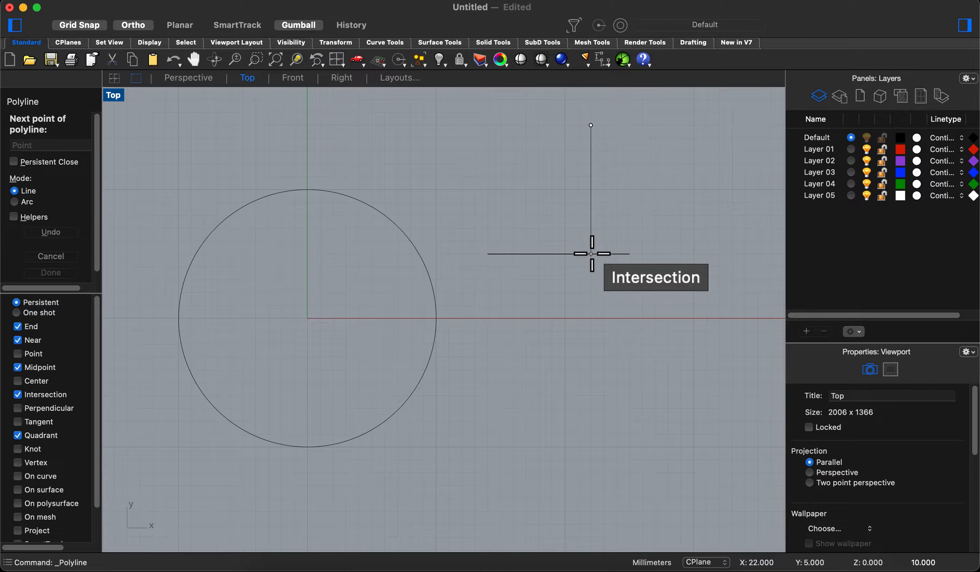
pyautogui.click(591, 253)
pyautogui.press('F8')
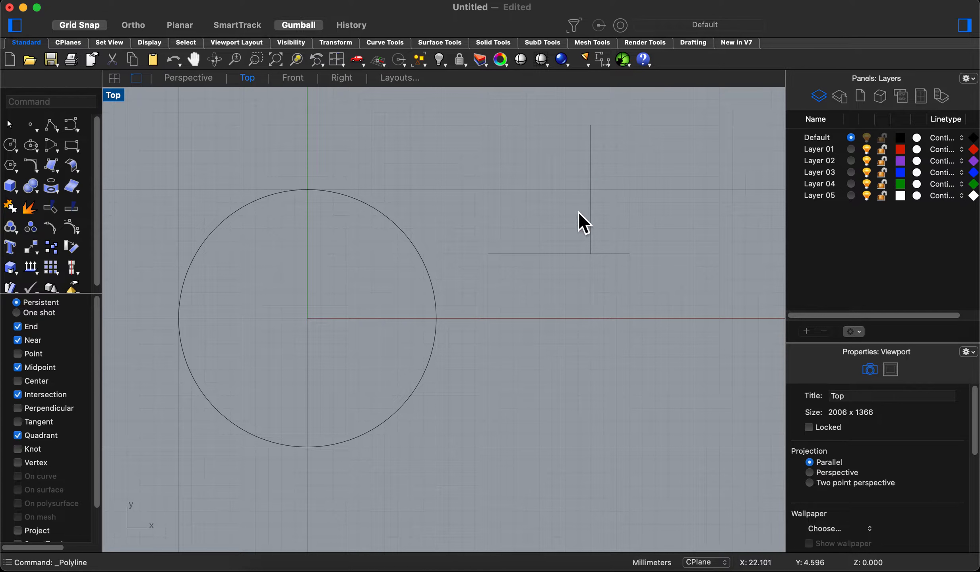
# - Restore the four-viewport layout and delete all the practice curves through the Perspective viewport
pyautogui.moveTo(453, 226); pyautogui.dragTo(470, 234, button='right')
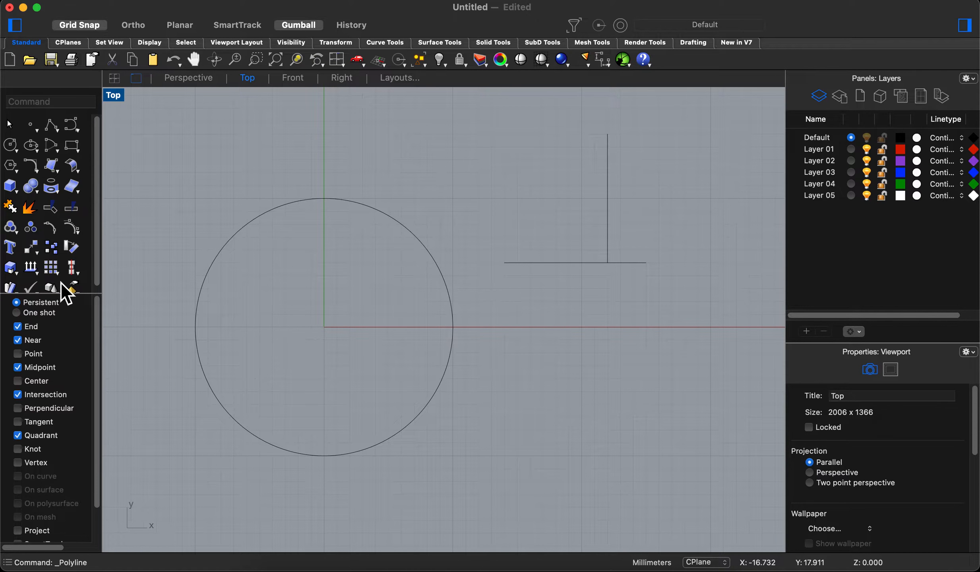
pyautogui.scroll(-2, 64, 457)
pyautogui.scroll(2, 65, 453)
pyautogui.doubleClick(117, 101)
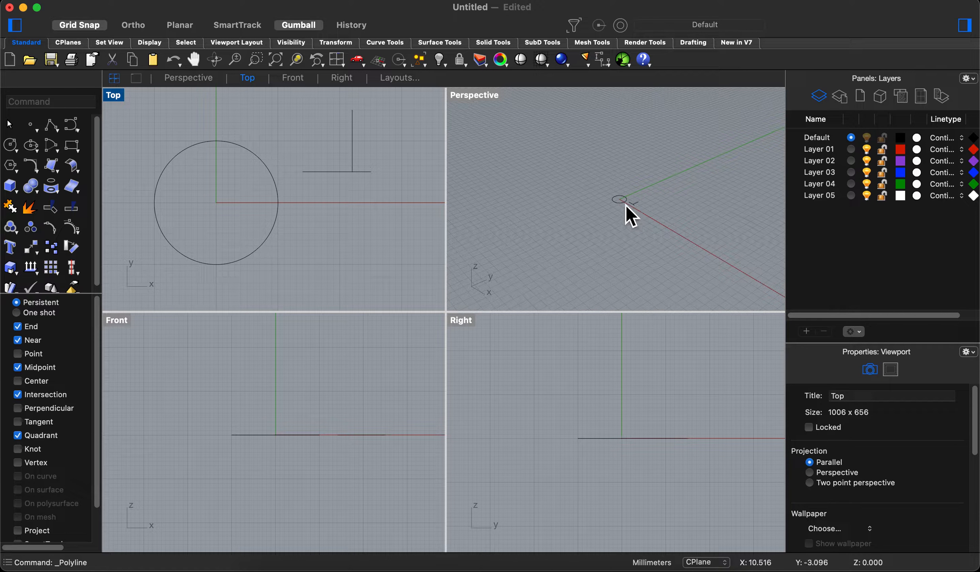
pyautogui.scroll(5, 626, 207)
pyautogui.moveTo(745, 174); pyautogui.dragTo(480, 244)
pyautogui.press('Delete')
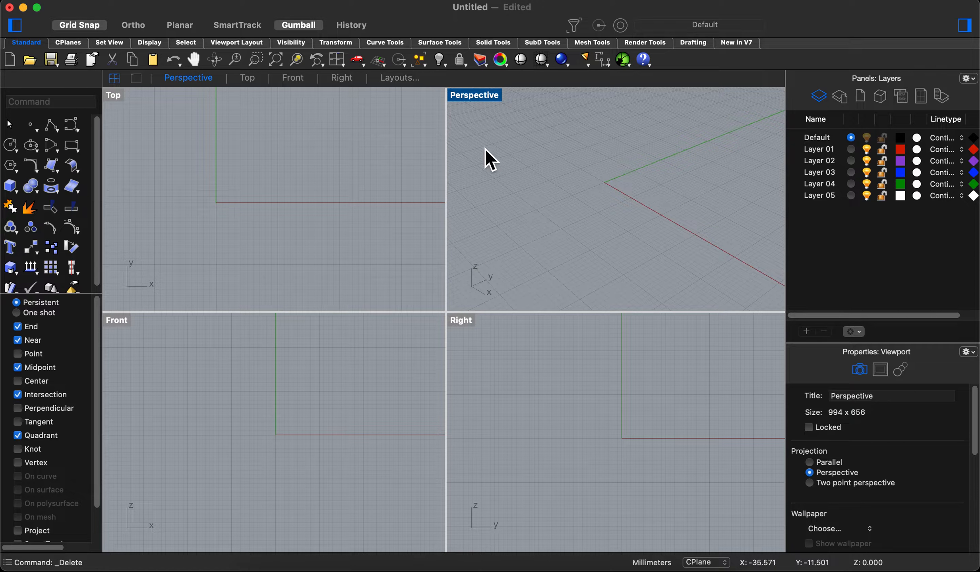
# - In the Top viewport, draw a circle with a radius of about 20 mm centred on the origin
pyautogui.click(12, 146)
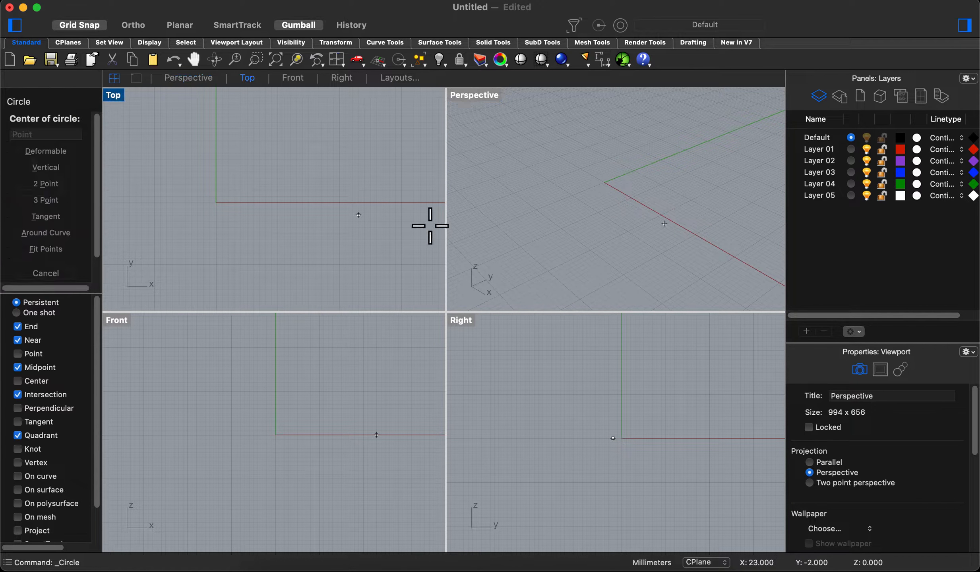
pyautogui.click(228, 212)
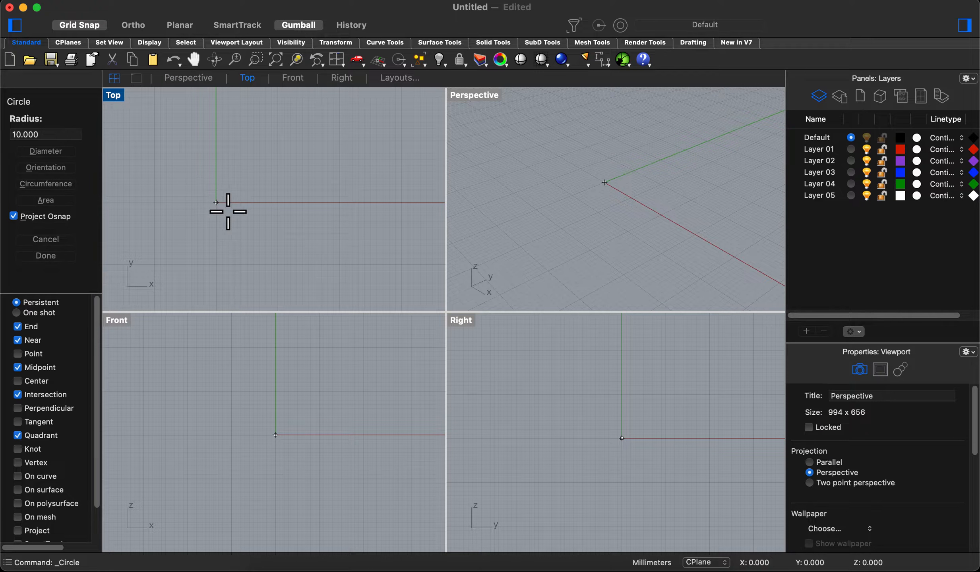
pyautogui.click(350, 212)
pyautogui.scroll(-4, 621, 212)
pyautogui.keyDown('shift'); pyautogui.moveTo(638, 206); pyautogui.dragTo(588, 206, button='right'); pyautogui.keyUp('shift')
# - Select the circle to bring up its gumball and maximize the Perspective viewport
pyautogui.click(617, 218)
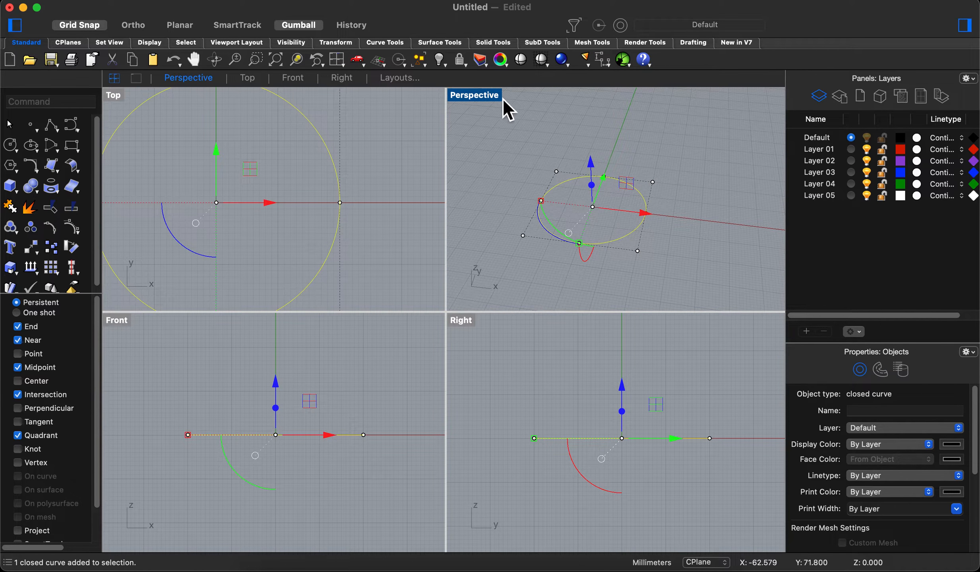
pyautogui.doubleClick(480, 95)
pyautogui.moveTo(480, 92); pyautogui.dragTo(449, 187, button='right')
pyautogui.keyDown('shift'); pyautogui.moveTo(488, 296); pyautogui.dragTo(491, 244, button='right'); pyautogui.keyUp('shift')
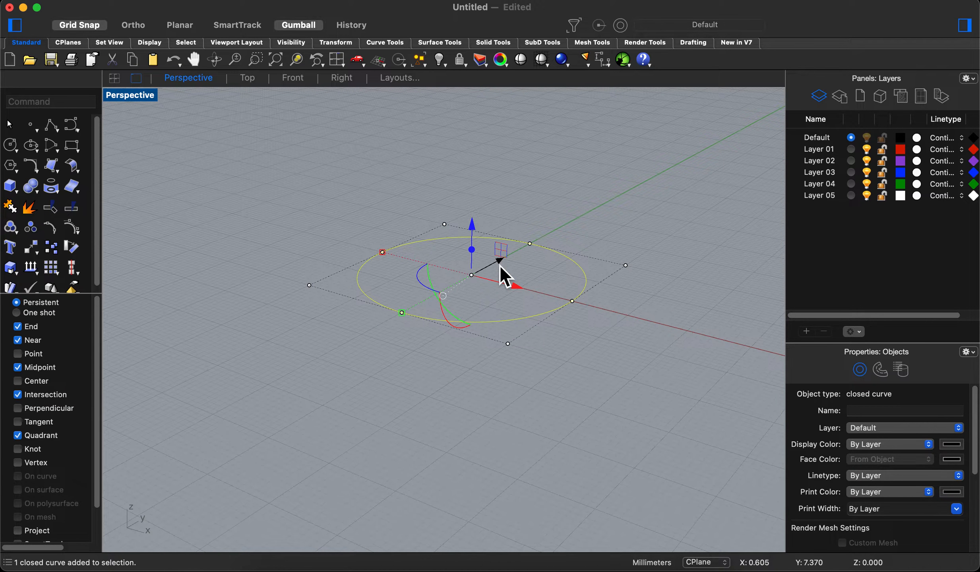
pyautogui.moveTo(500, 265)
pyautogui.mouseDown()
pyautogui.moveTo(617, 236)
pyautogui.moveTo(625, 210)
pyautogui.moveTo(502, 259)
pyautogui.mouseUp()
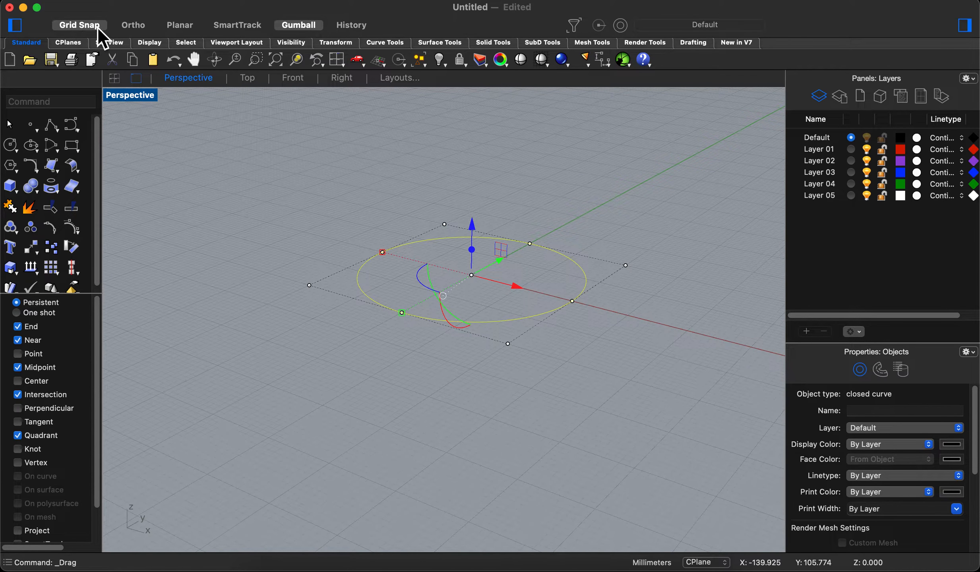
pyautogui.moveTo(521, 292)
pyautogui.mouseDown()
pyautogui.moveTo(539, 293)
pyautogui.moveTo(519, 286)
pyautogui.moveTo(522, 277)
pyautogui.mouseUp()
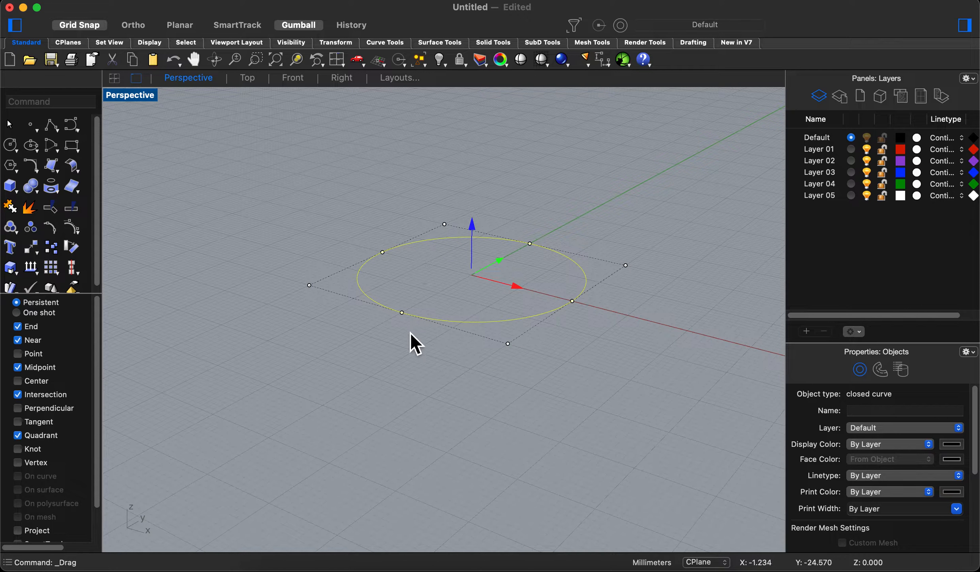
pyautogui.moveTo(565, 193); pyautogui.dragTo(347, 287, button='right')
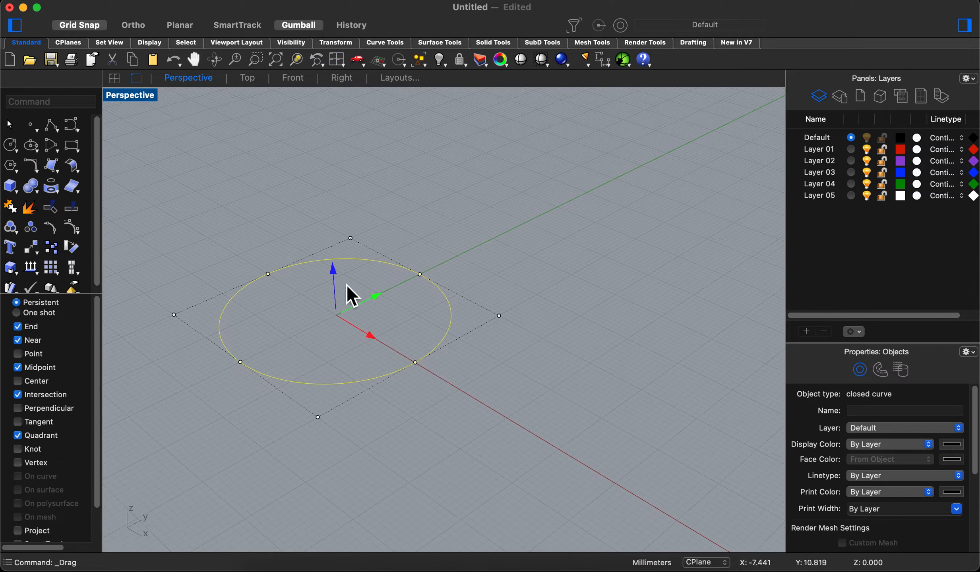
# - Move the circle 67 mm in the Y direction with an exact gumball distance, and undo the move
pyautogui.click(379, 300)
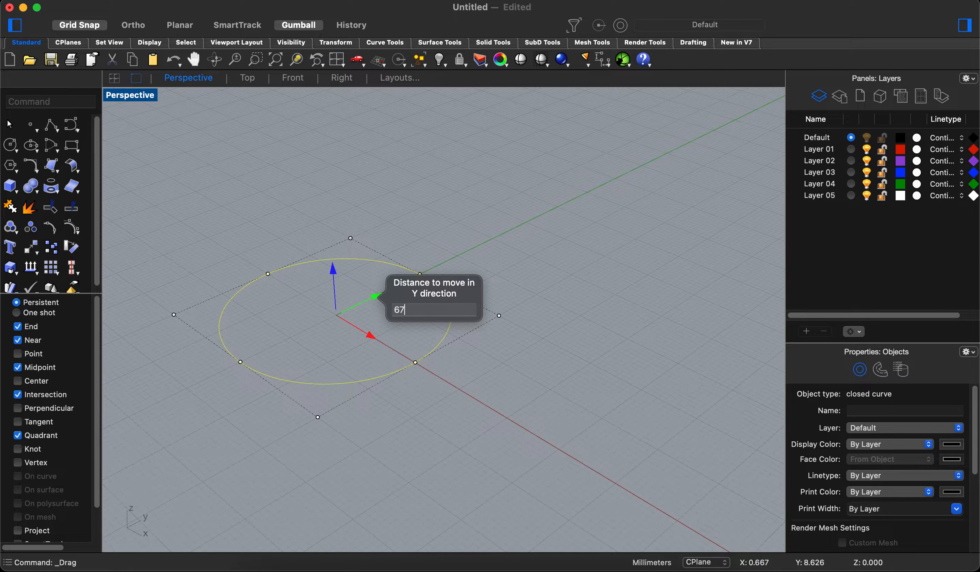
pyautogui.write('67')
pyautogui.press('Return')
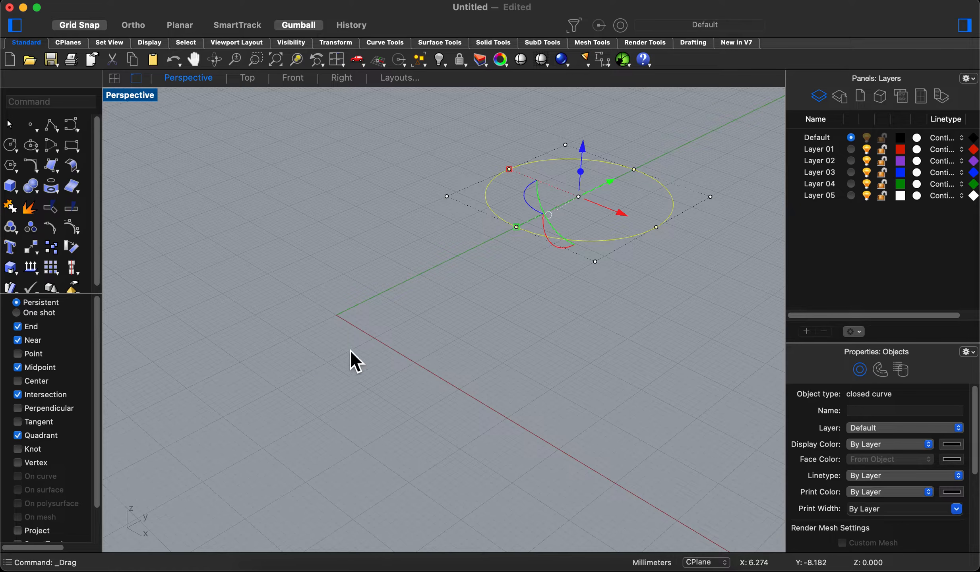
pyautogui.press('super+z')
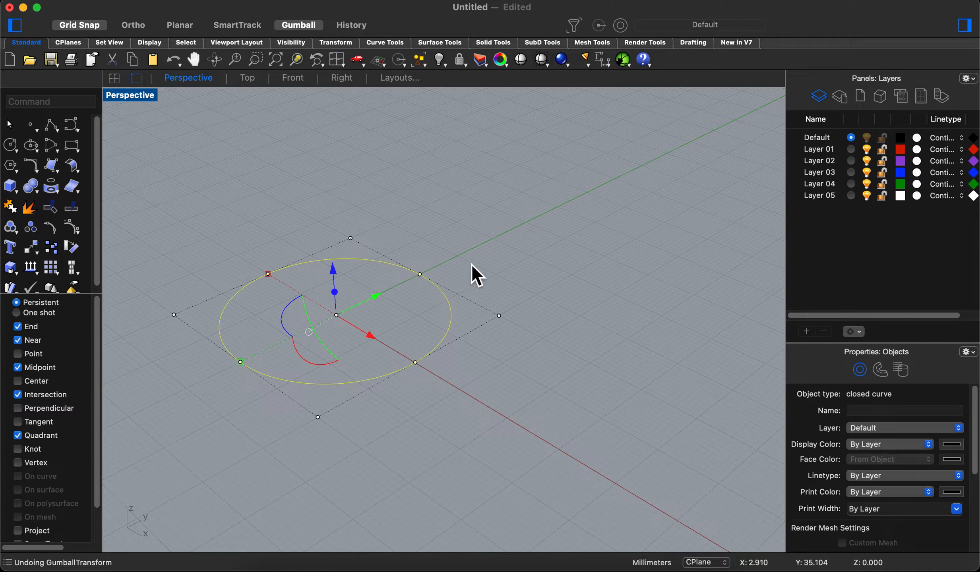
# - Stretch the circle along the Y and X axes with the gumball scale handles to form an ellipse elongated along X
pyautogui.moveTo(499, 276); pyautogui.dragTo(540, 274, button='right')
pyautogui.moveTo(338, 274); pyautogui.dragTo(377, 323, button='right')
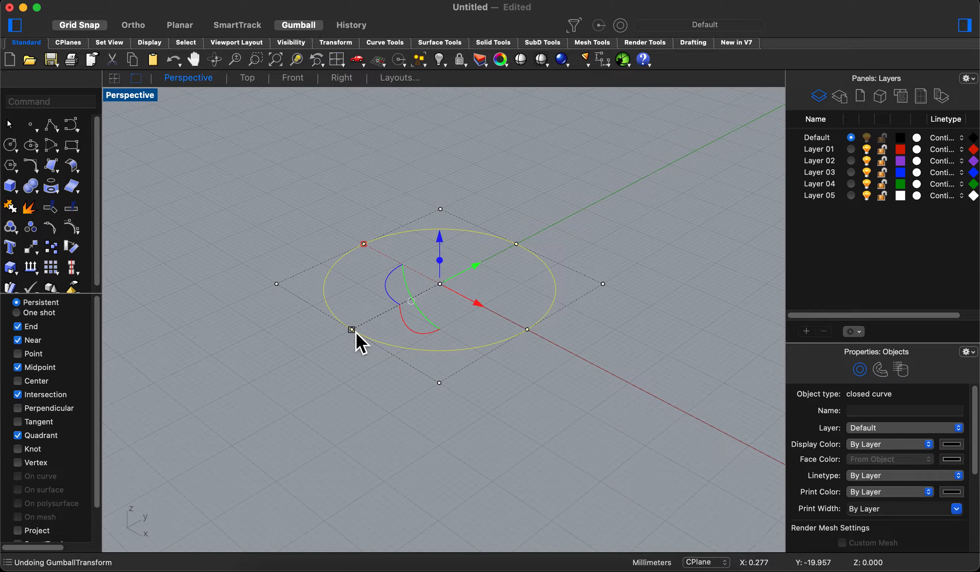
pyautogui.moveTo(357, 334); pyautogui.dragTo(307, 353)
pyautogui.moveTo(368, 245); pyautogui.dragTo(285, 175)
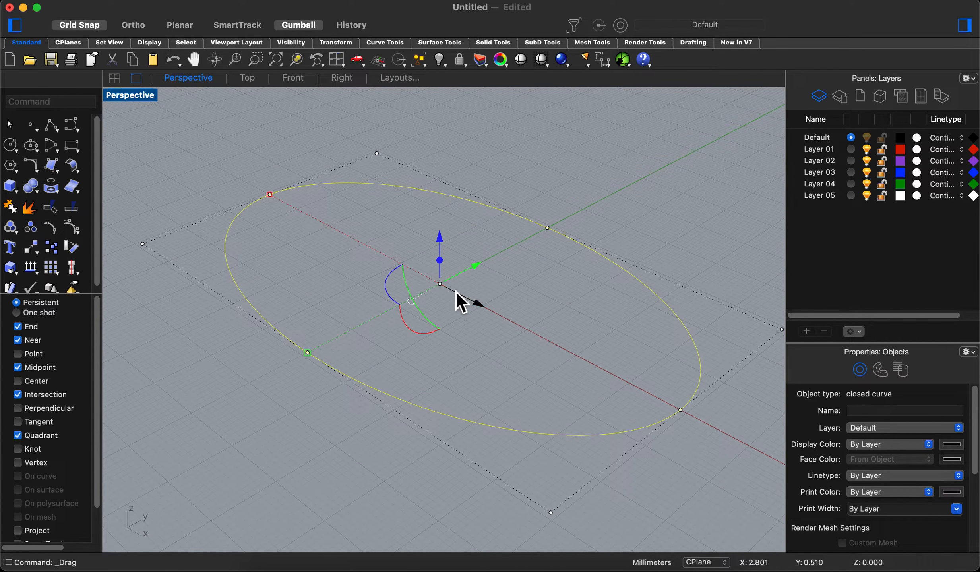
pyautogui.click(613, 321)
pyautogui.moveTo(595, 319); pyautogui.dragTo(463, 265, button='right')
pyautogui.click(499, 245)
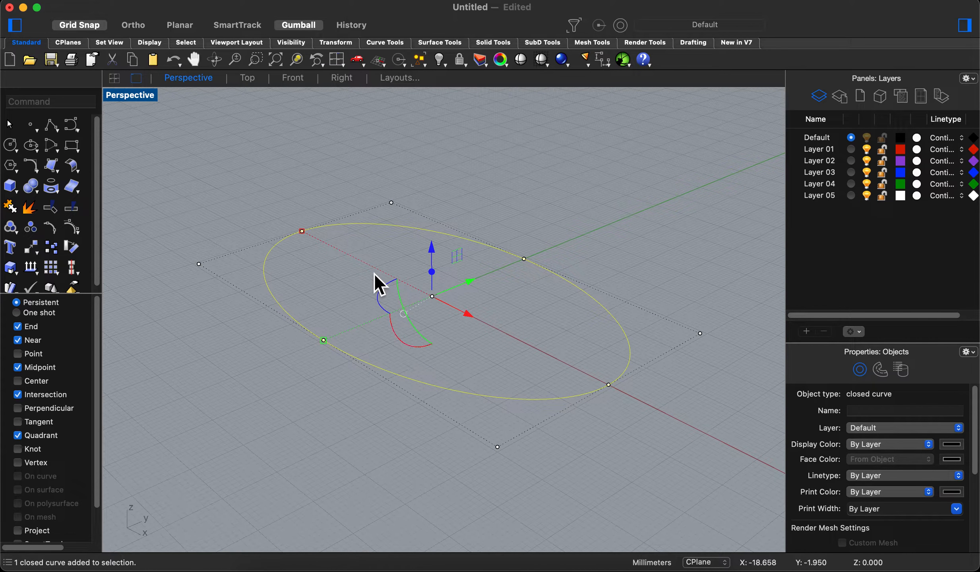
# - Rotate the ellipse freehand around the X axis until it stands upright, using the gumball, and undo the rotation
pyautogui.moveTo(434, 323); pyautogui.dragTo(478, 302, button='right')
pyautogui.scroll(10, 419, 308)
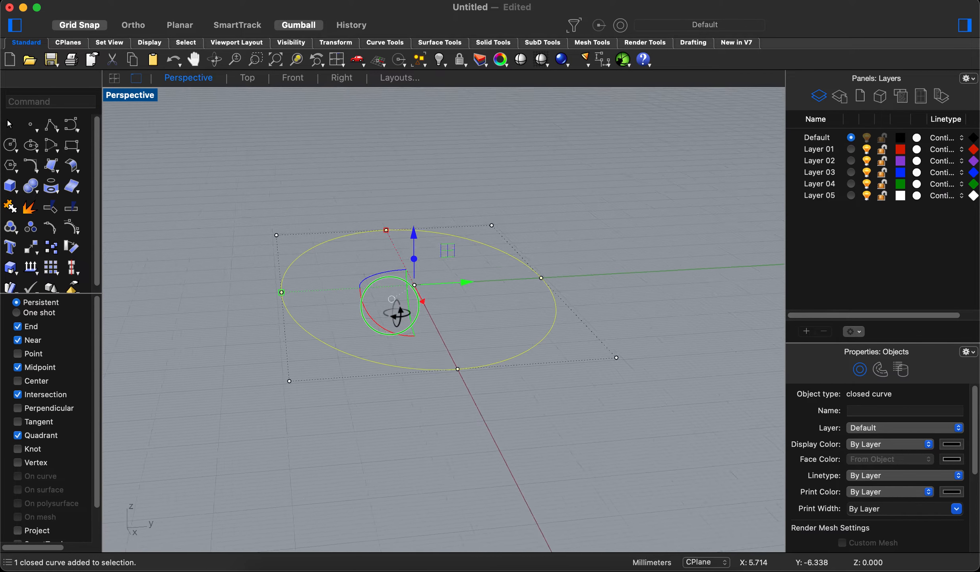
pyautogui.moveTo(435, 324); pyautogui.dragTo(387, 295, button='right')
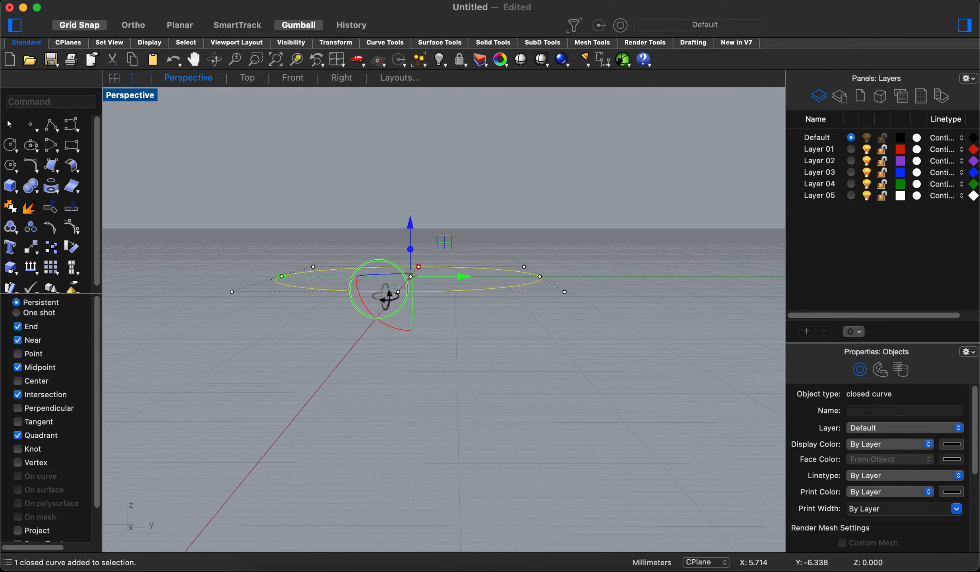
pyautogui.moveTo(362, 298); pyautogui.dragTo(433, 341)
pyautogui.moveTo(645, 367); pyautogui.dragTo(673, 363, button='right')
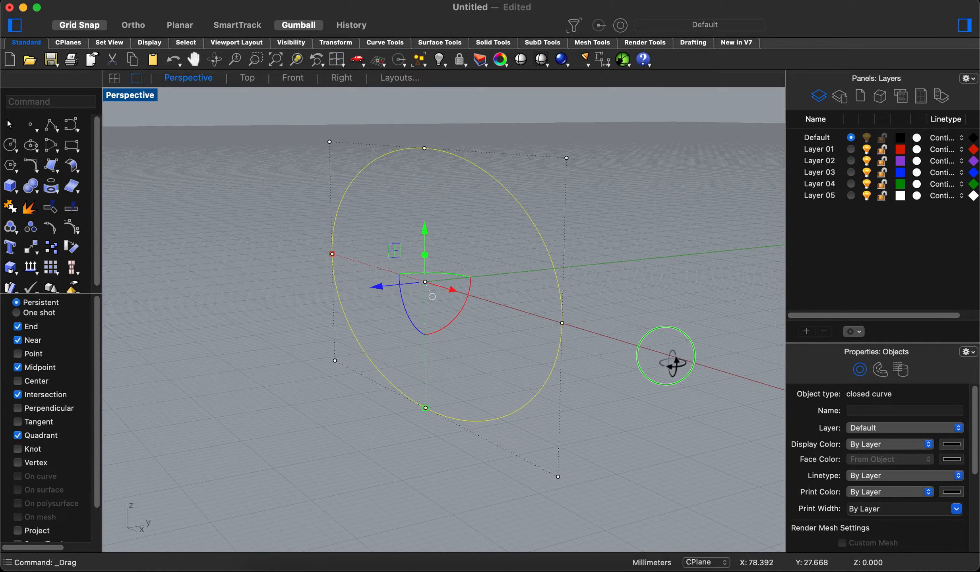
pyautogui.press('super+z')
pyautogui.moveTo(399, 301); pyautogui.dragTo(380, 323, button='right')
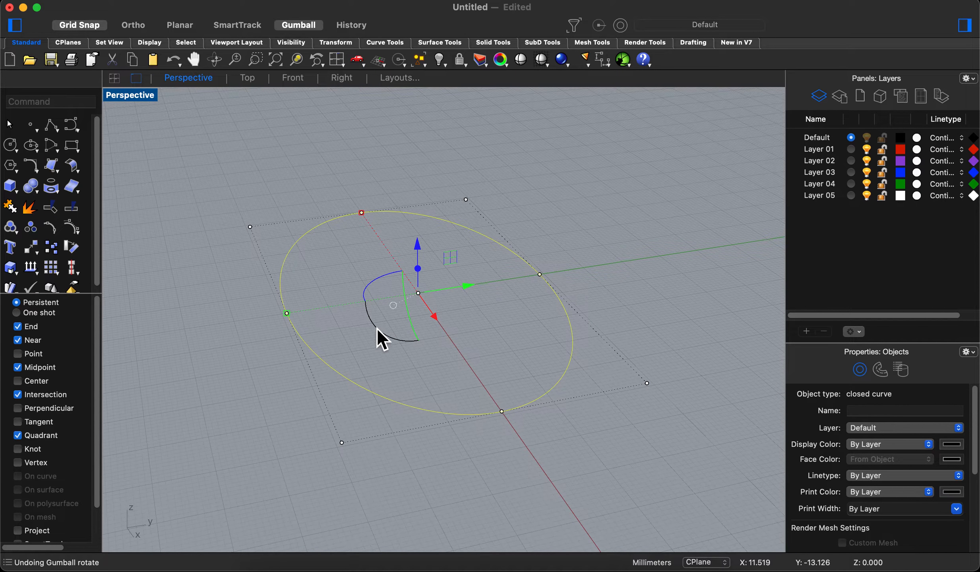
# - Rotate the ellipse about 30 degrees around the X axis with an entered gumball angle, and undo the rotation
pyautogui.click(380, 327)
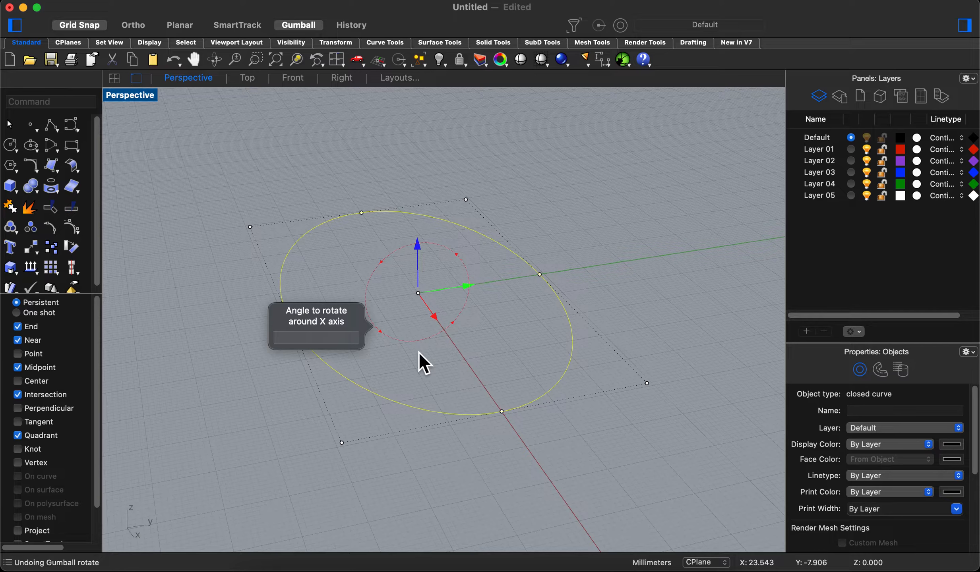
pyautogui.write('90')
pyautogui.press('Return')
pyautogui.click(672, 402)
pyautogui.moveTo(672, 403); pyautogui.dragTo(651, 372, button='right')
pyautogui.click(481, 245)
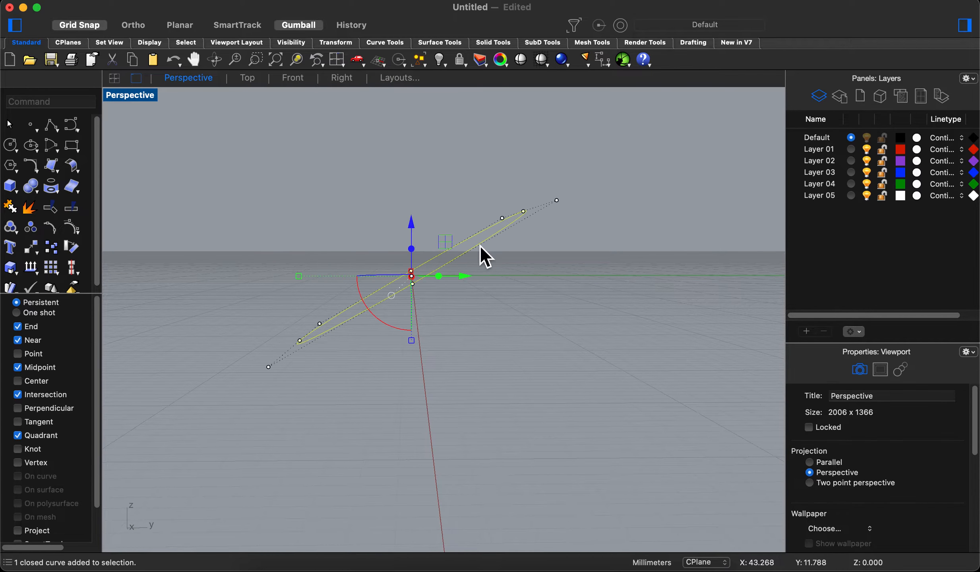
pyautogui.moveTo(480, 246); pyautogui.dragTo(457, 316, button='right')
pyautogui.press('super+z')
# - Rotate the ellipse around the Z axis, first by exactly 30 degrees and again freehand with the gumball, undoing each rotation
pyautogui.click(378, 298)
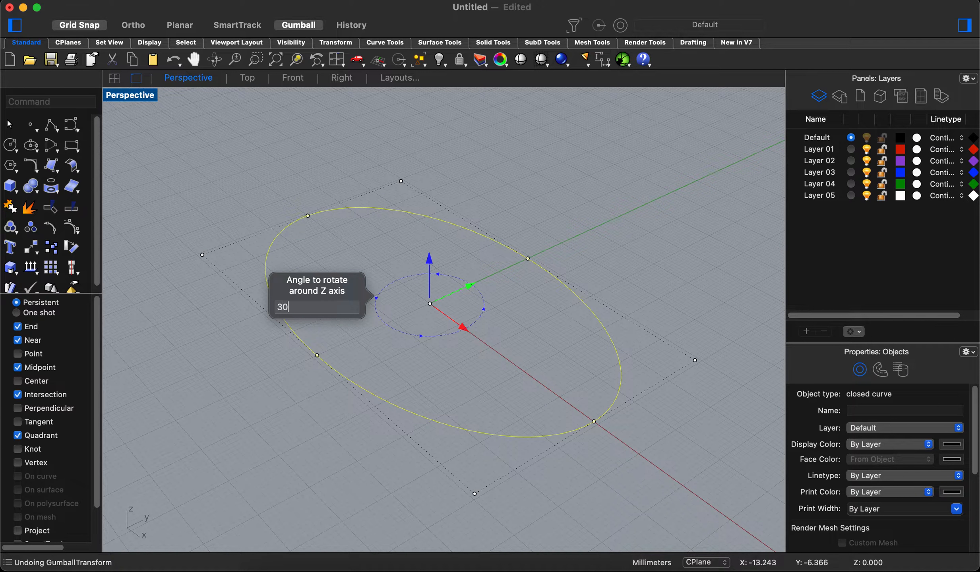
pyautogui.press('Return')
pyautogui.click(588, 238)
pyautogui.click(546, 262)
pyautogui.press('super+z')
pyautogui.moveTo(374, 294); pyautogui.dragTo(338, 278)
pyautogui.press('super+z')
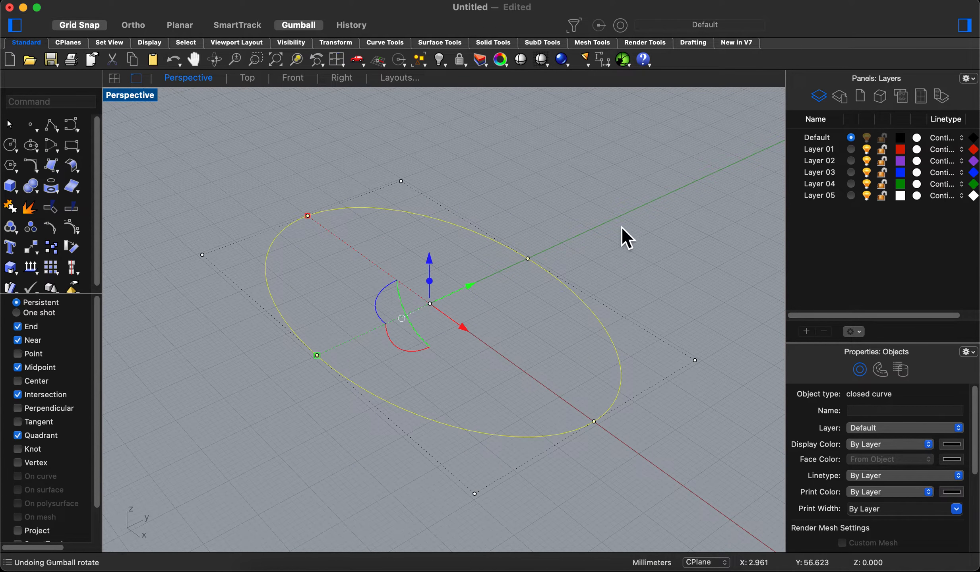
# - Extrude the ellipse straight up along Z into a surface with the gumball's extrude handle, and clear the selection
pyautogui.moveTo(517, 210); pyautogui.dragTo(532, 201, button='right')
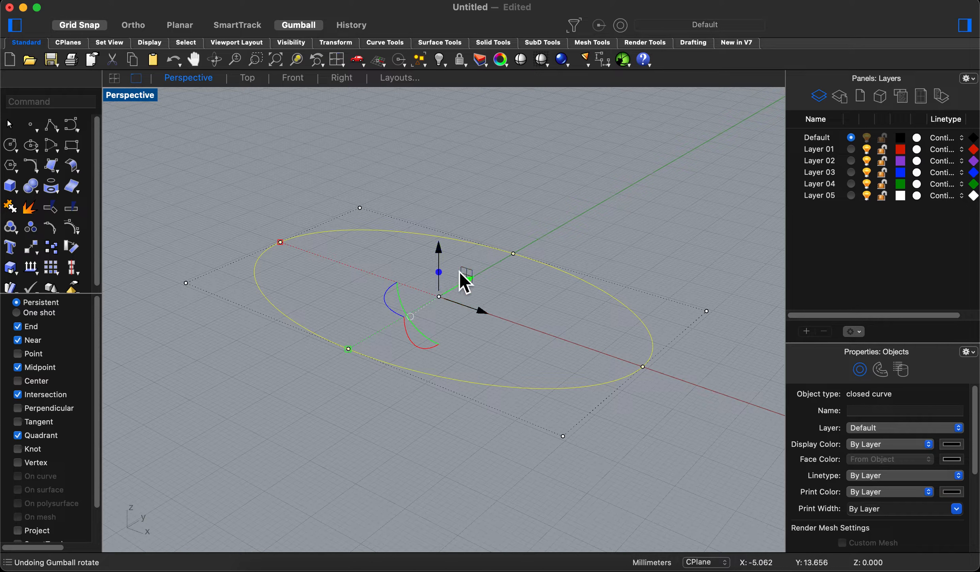
pyautogui.moveTo(442, 273); pyautogui.dragTo(459, 201)
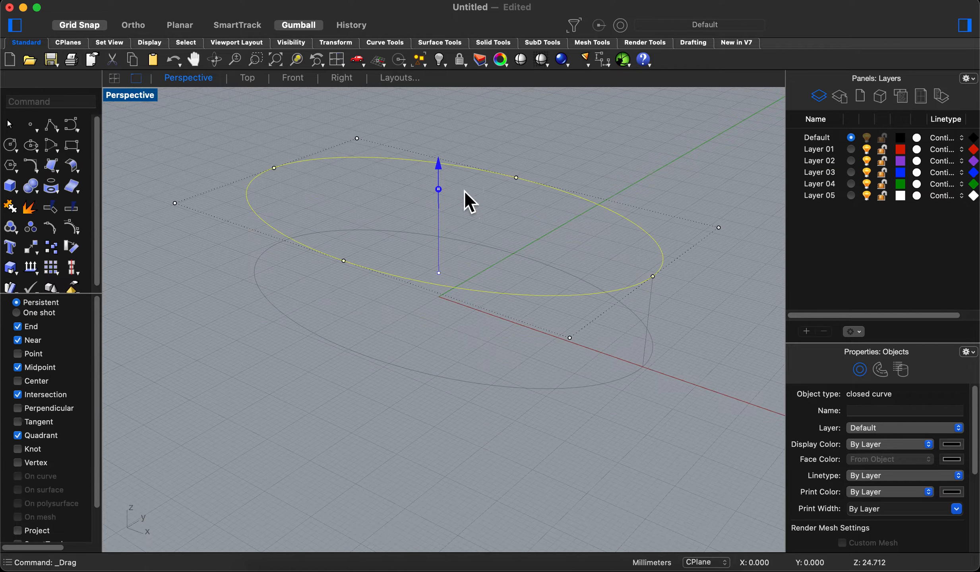
pyautogui.keyDown('shift'); pyautogui.moveTo(650, 179); pyautogui.dragTo(662, 216, button='right'); pyautogui.keyUp('shift')
pyautogui.click(680, 190)
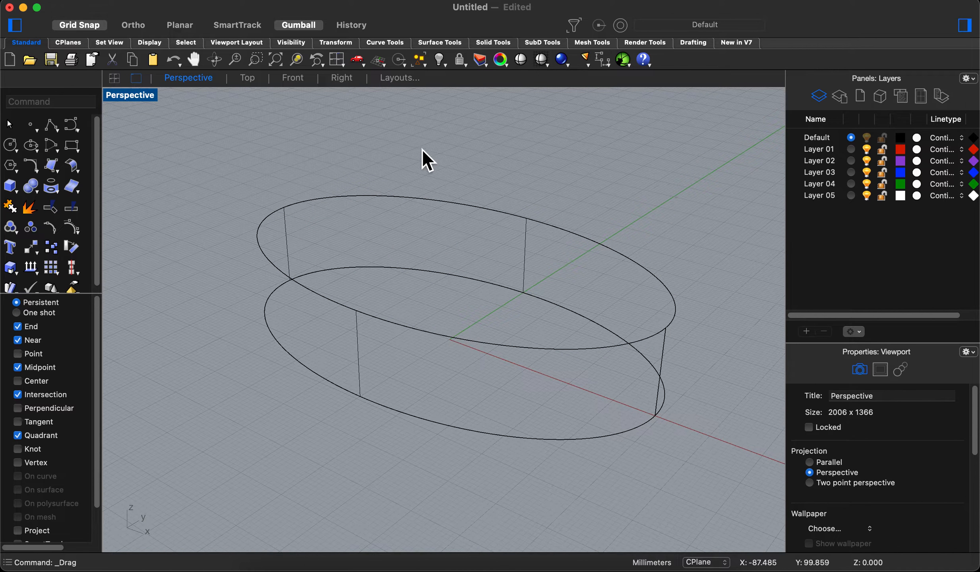
# - Set the Perspective viewport's display mode to Shaded
pyautogui.click(129, 97)
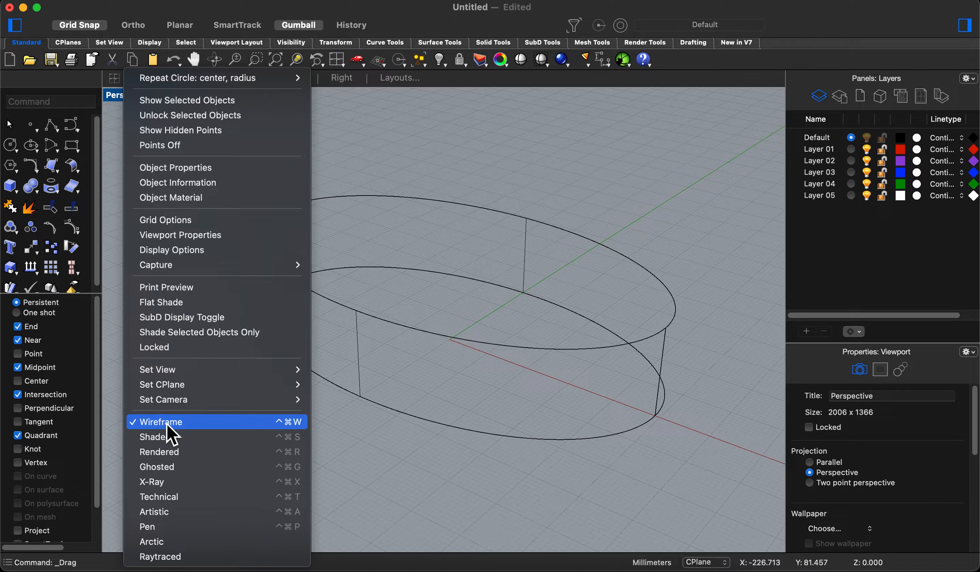
pyautogui.click(175, 443)
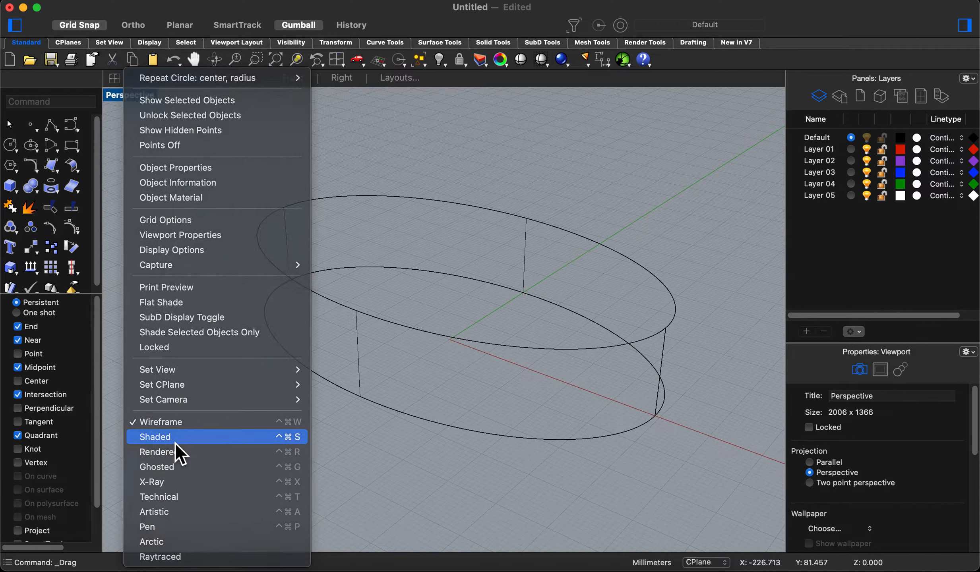
# - Undo the ellipse's extrusion and extrude the ellipse straight up along Z again with the gumball
pyautogui.moveTo(586, 203)
pyautogui.mouseDown(button='right')
pyautogui.moveTo(628, 183)
pyautogui.moveTo(650, 201)
pyautogui.mouseUp(button='right')
pyautogui.press('super+z')
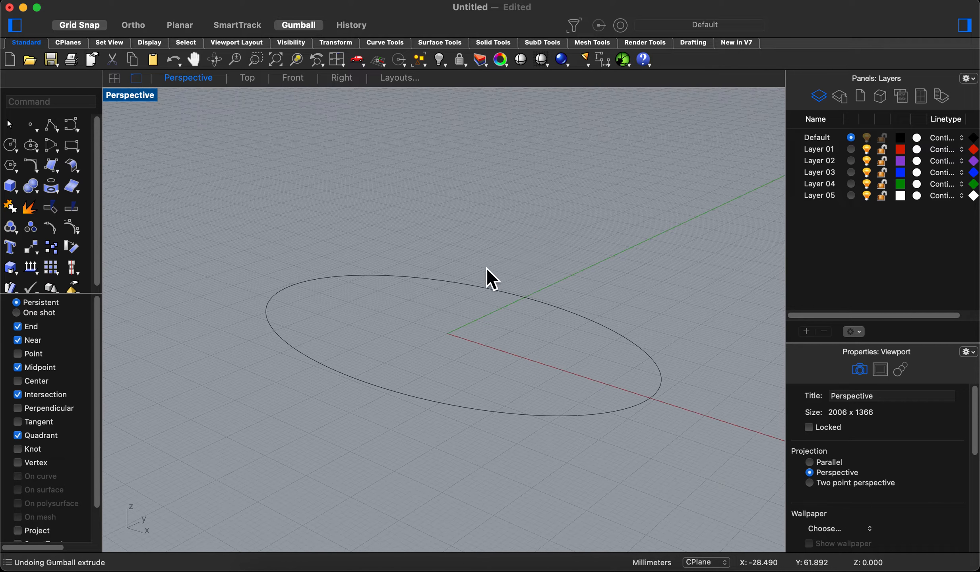
pyautogui.click(470, 283)
pyautogui.moveTo(448, 308); pyautogui.dragTo(669, 175)
pyautogui.moveTo(669, 175); pyautogui.dragTo(656, 199, button='right')
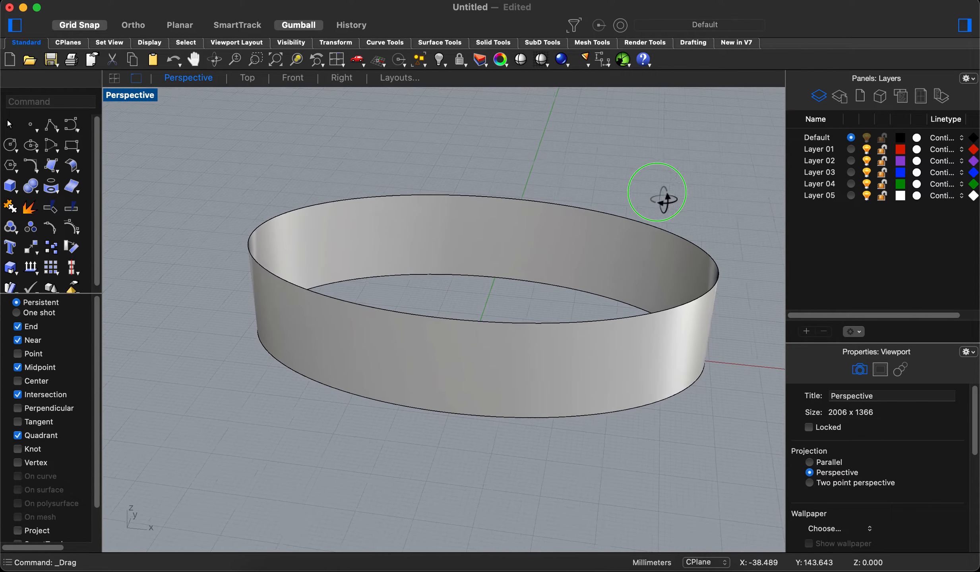
pyautogui.moveTo(551, 193); pyautogui.dragTo(522, 200, button='right')
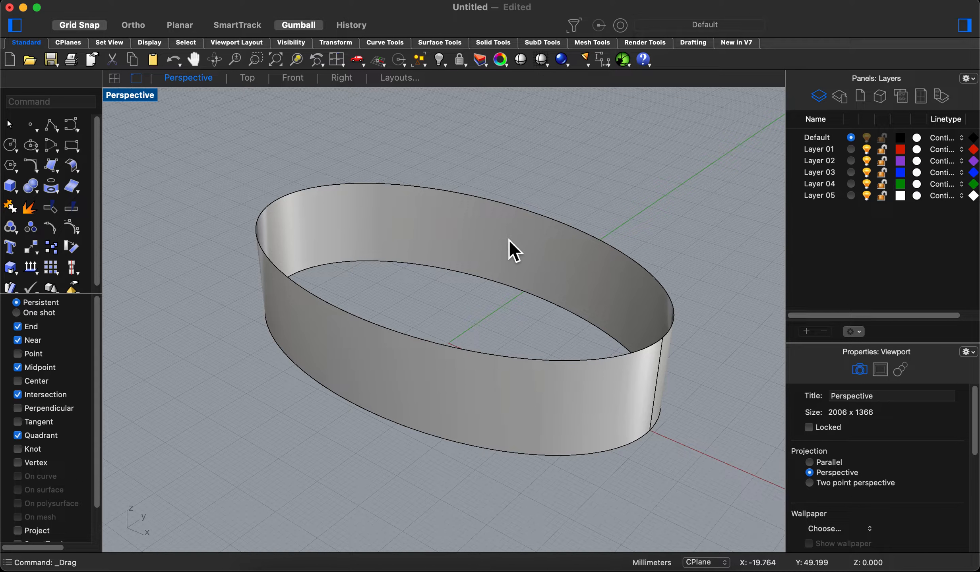
pyautogui.moveTo(431, 221)
pyautogui.mouseDown(button='right')
pyautogui.moveTo(407, 277)
pyautogui.moveTo(428, 247)
pyautogui.moveTo(418, 215)
pyautogui.mouseUp(button='right')
# - Close the open ends of the elliptical extrusion into a solid with the Cap command, and clear the selection
pyautogui.click(433, 230)
pyautogui.moveTo(588, 189); pyautogui.dragTo(609, 196, button='right')
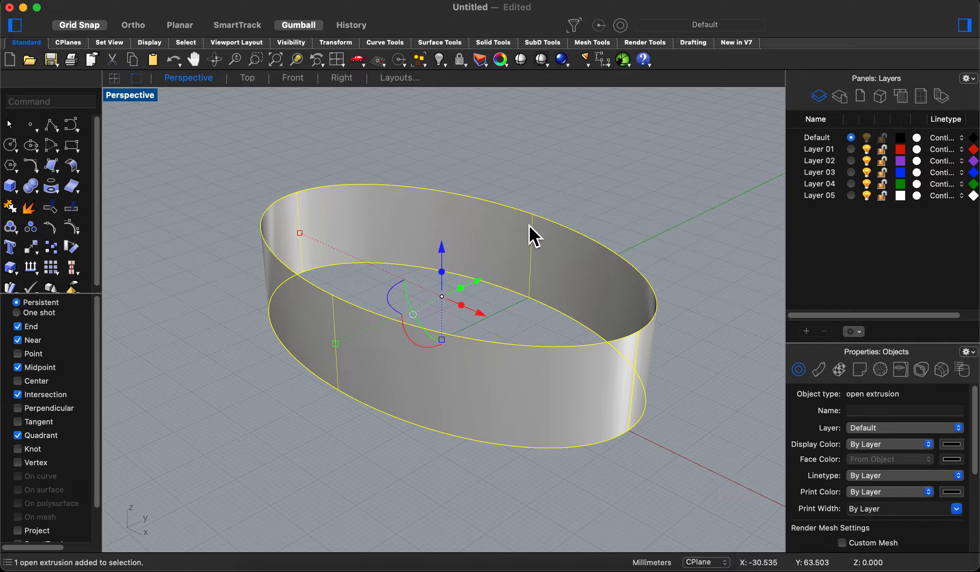
pyautogui.write('Cap')
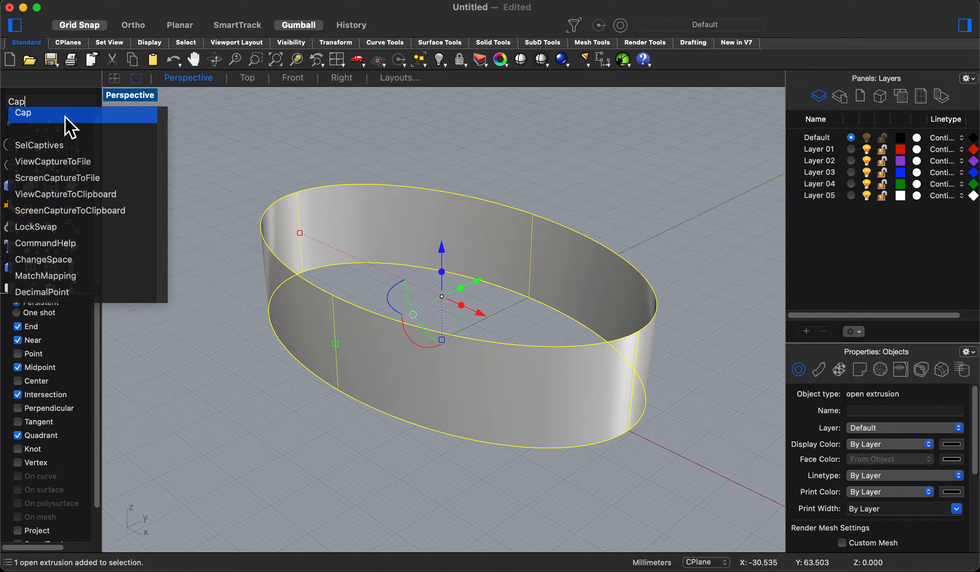
pyautogui.click(44, 119)
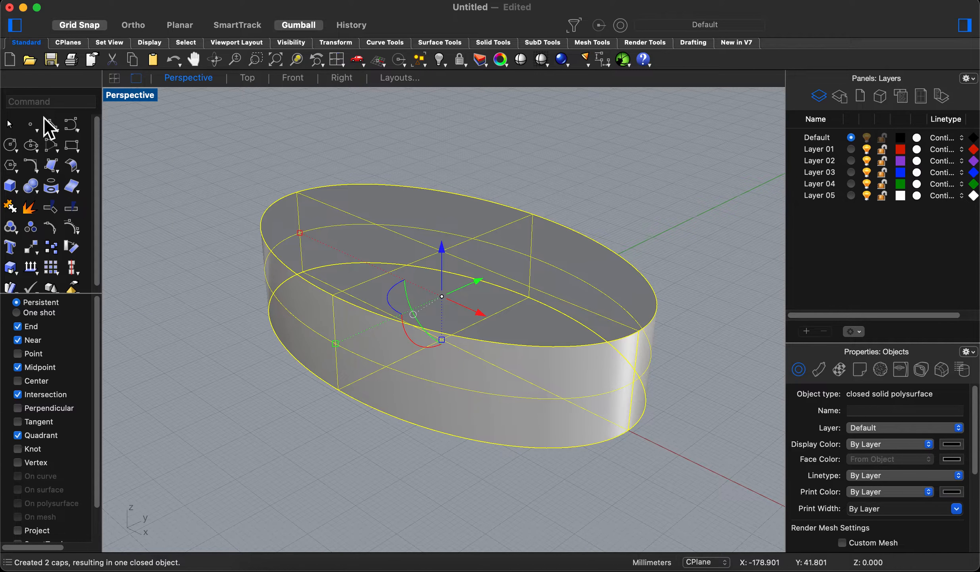
pyautogui.click(615, 252)
# - Measure the capped elliptical solid's volume with the Volume mass property, and clear the selection
pyautogui.click(474, 286)
pyautogui.moveTo(473, 287); pyautogui.dragTo(492, 284, button='right')
pyautogui.click(568, 192)
pyautogui.moveTo(569, 192); pyautogui.dragTo(576, 258, button='right')
pyautogui.click(477, 254)
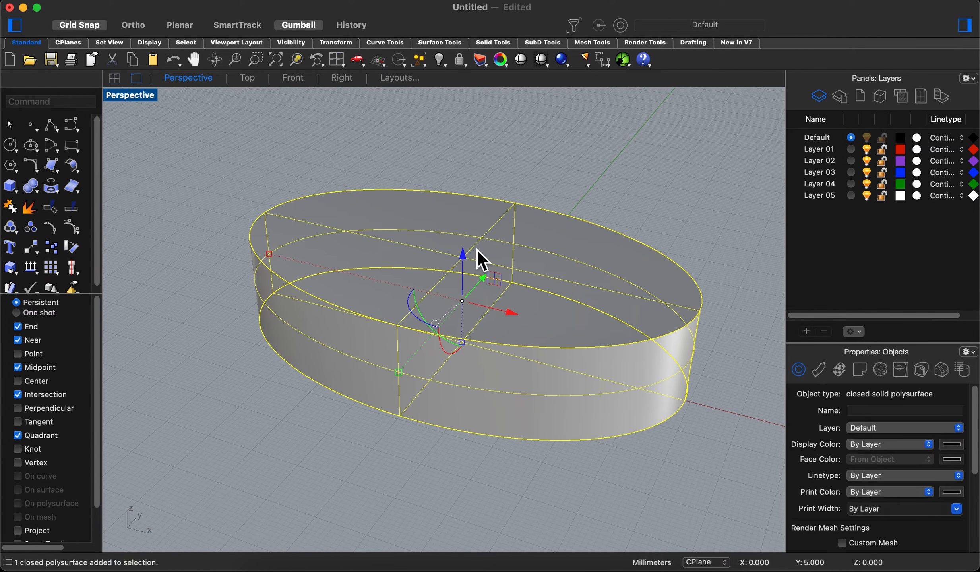
pyautogui.click(545, 6)
pyautogui.moveTo(550, 65)
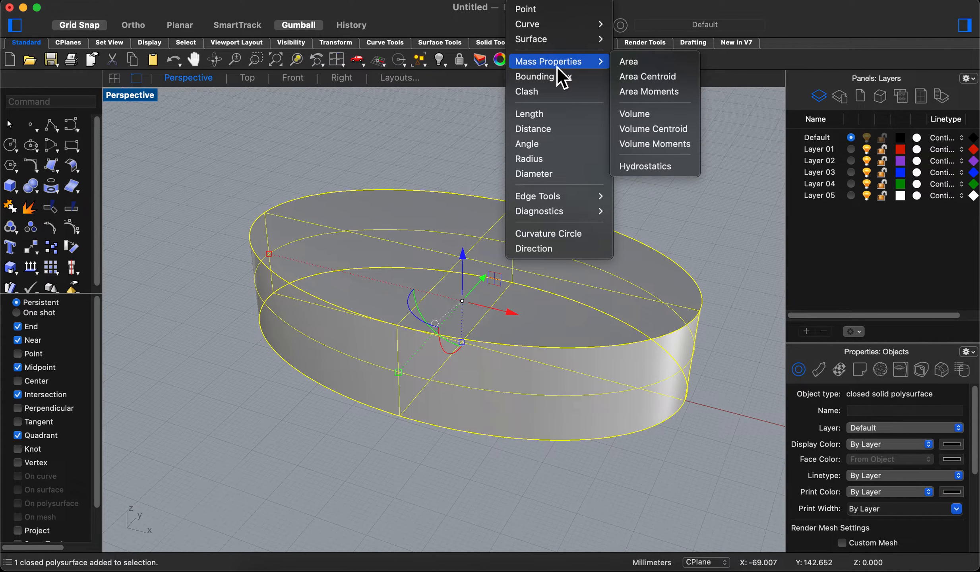
pyautogui.click(652, 114)
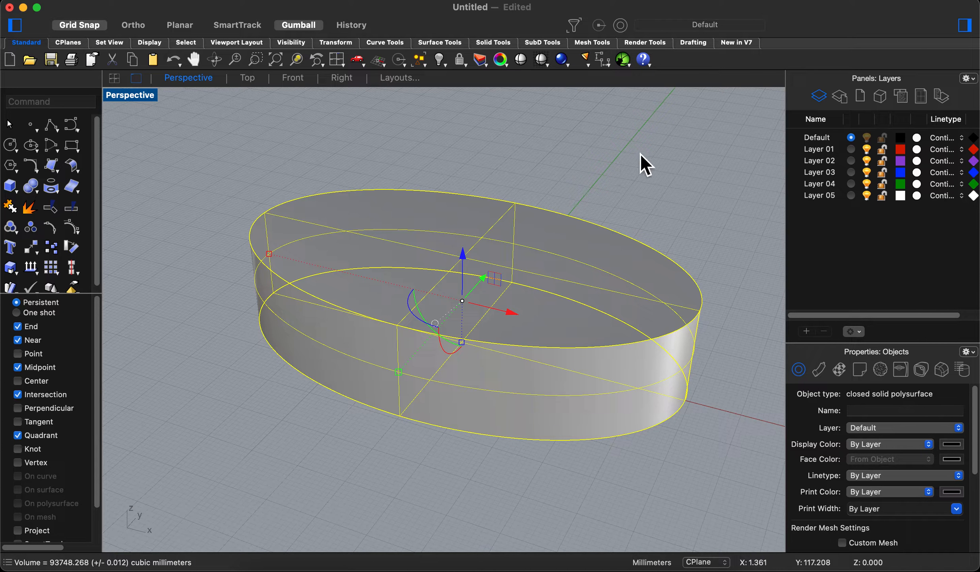
pyautogui.click(676, 155)
pyautogui.moveTo(645, 201); pyautogui.dragTo(600, 181, button='right')
pyautogui.moveTo(555, 222); pyautogui.dragTo(538, 301, button='right')
pyautogui.click(437, 290)
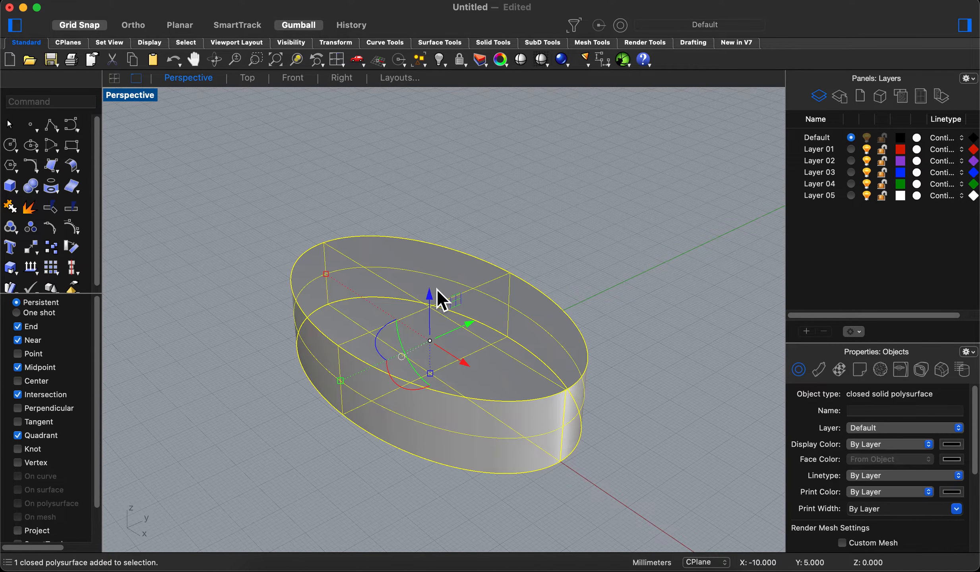
pyautogui.moveTo(437, 288); pyautogui.dragTo(564, 207, button='right')
pyautogui.press('Escape')
pyautogui.click(423, 309)
pyautogui.moveTo(498, 256); pyautogui.dragTo(485, 229, button='right')
pyautogui.click(476, 244)
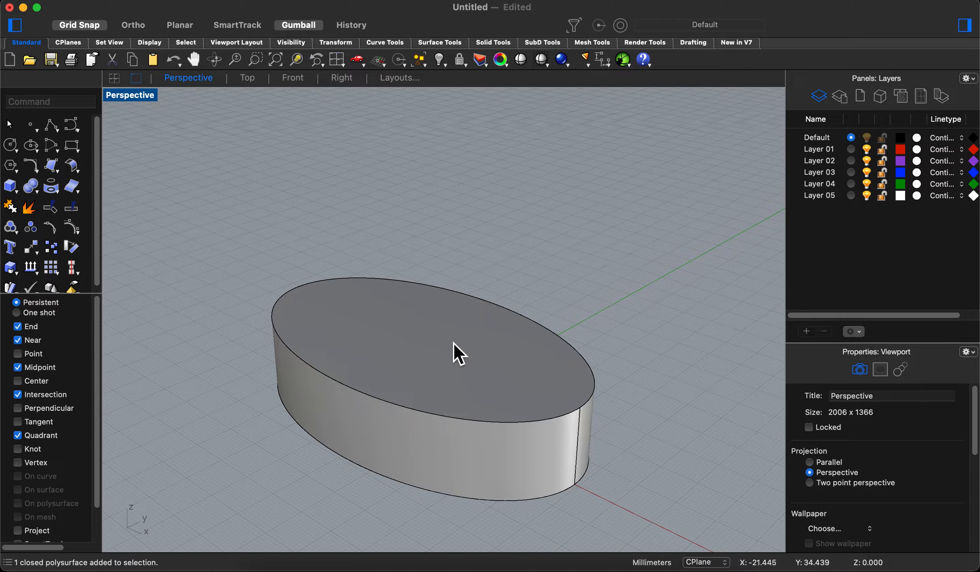
# - Select only the solid's upper face and extrude it upwards along Z with the gumball's extrude handle
pyautogui.keyDown('shift'); pyautogui.keyDown('super'); pyautogui.click(425, 345); pyautogui.keyUp('super'); pyautogui.keyUp('shift')
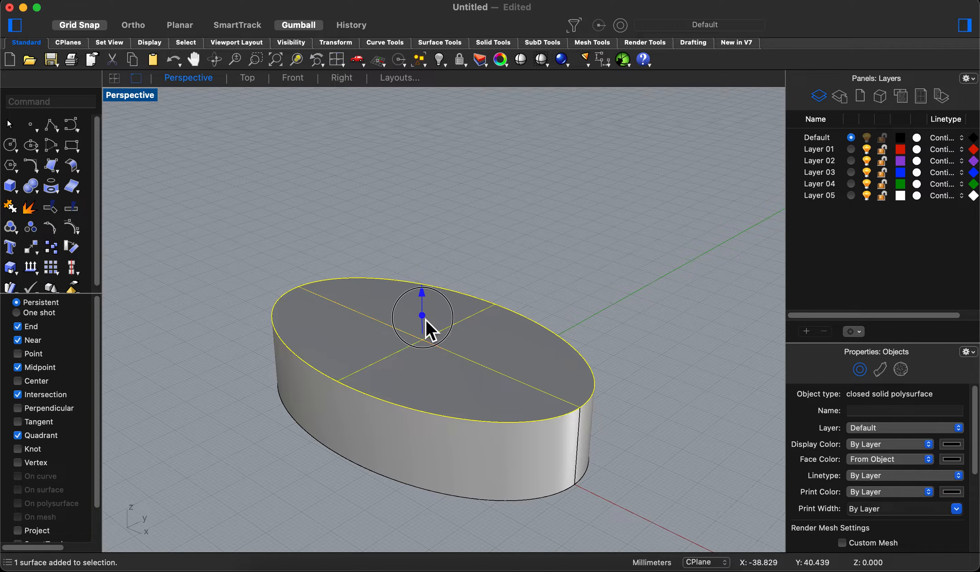
pyautogui.moveTo(427, 323); pyautogui.dragTo(437, 197)
pyautogui.moveTo(651, 243); pyautogui.dragTo(636, 254, button='right')
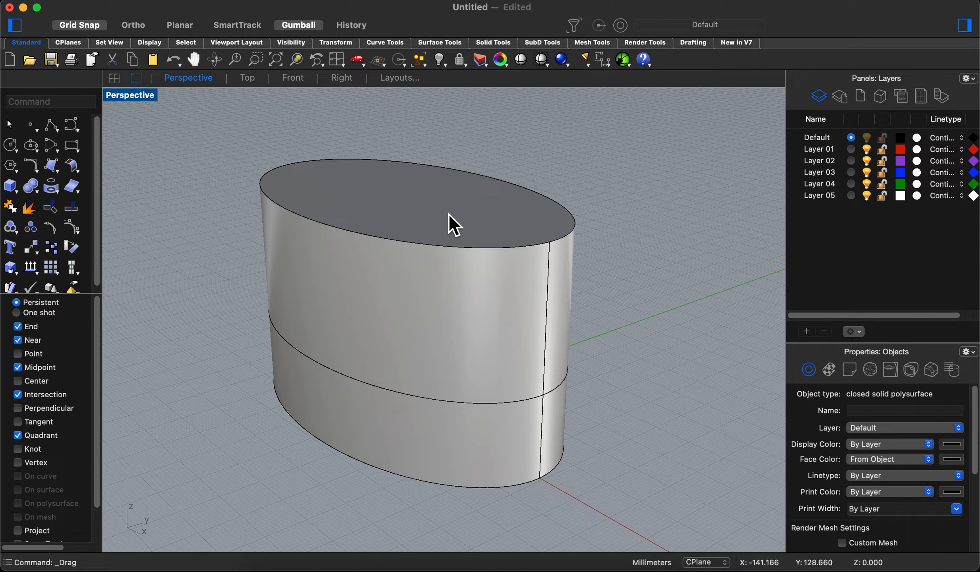
# - Scale the solid's top face down along X and Y with the gumball to taper the upper part, and deselect it
pyautogui.keyDown('shift'); pyautogui.keyDown('super'); pyautogui.click(437, 209); pyautogui.keyUp('super'); pyautogui.keyUp('shift')
pyautogui.moveTo(382, 146); pyautogui.dragTo(357, 170, button='right')
pyautogui.moveTo(292, 169); pyautogui.dragTo(355, 215)
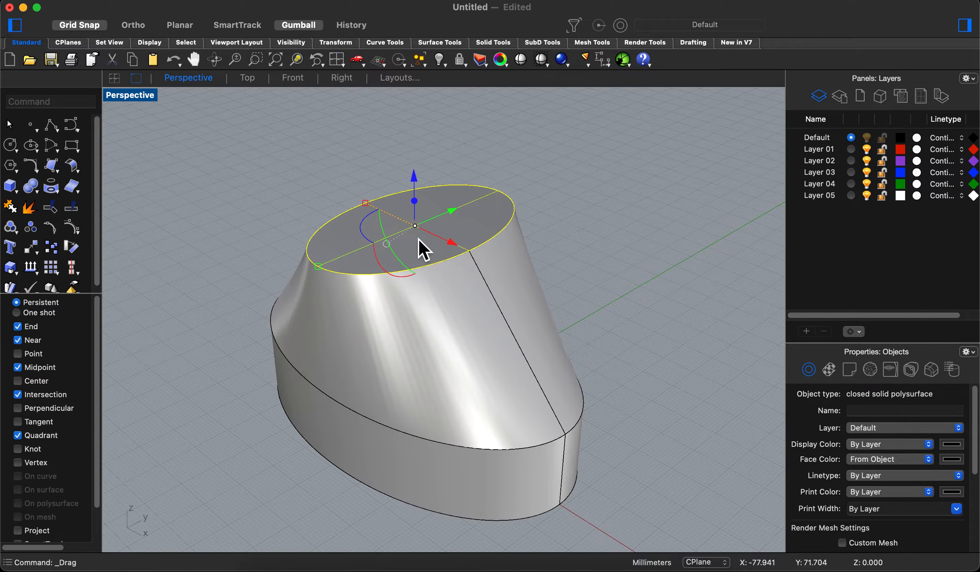
pyautogui.moveTo(321, 268); pyautogui.dragTo(367, 245)
pyautogui.click(695, 251)
# - Extrude the small top face of the tapered part upwards into a tall neck with the gumball
pyautogui.moveTo(684, 248); pyautogui.dragTo(546, 276, button='right')
pyautogui.scroll(-4, 664, 269)
pyautogui.moveTo(547, 276); pyautogui.dragTo(562, 272, button='right')
pyautogui.keyDown('shift'); pyautogui.moveTo(563, 272); pyautogui.dragTo(531, 345, button='right'); pyautogui.keyUp('shift')
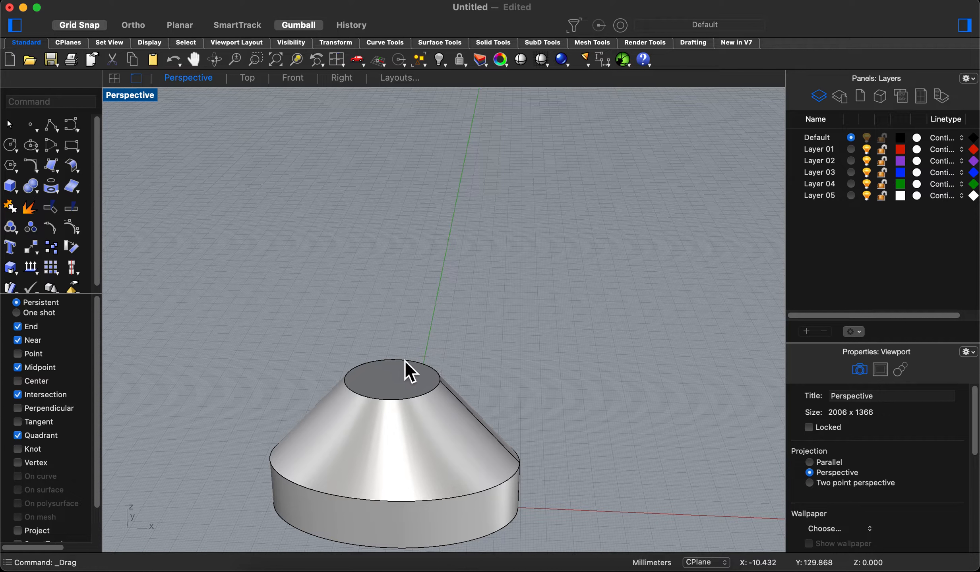
pyautogui.keyDown('shift'); pyautogui.keyDown('super'); pyautogui.click(402, 378); pyautogui.keyUp('super'); pyautogui.keyUp('shift')
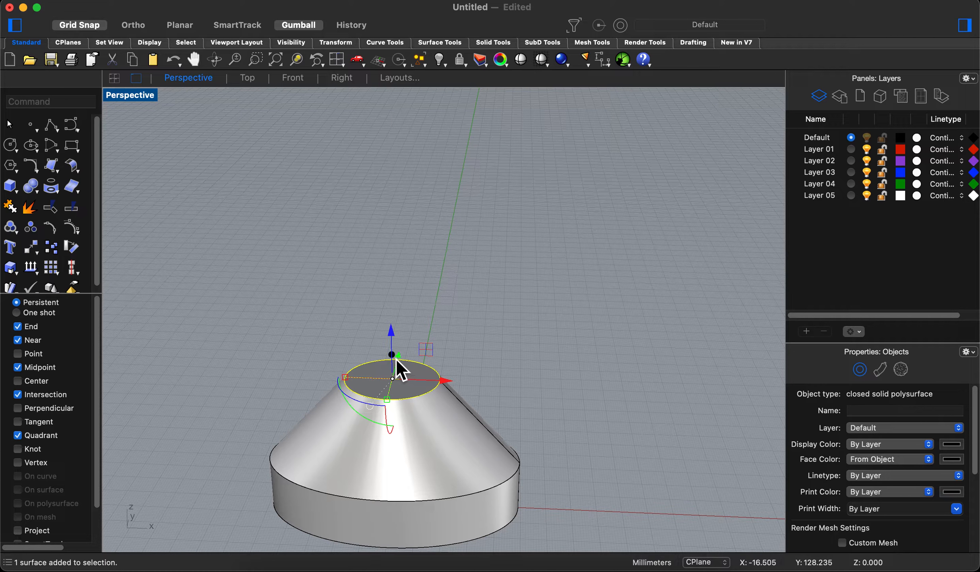
pyautogui.moveTo(396, 359); pyautogui.dragTo(419, 220)
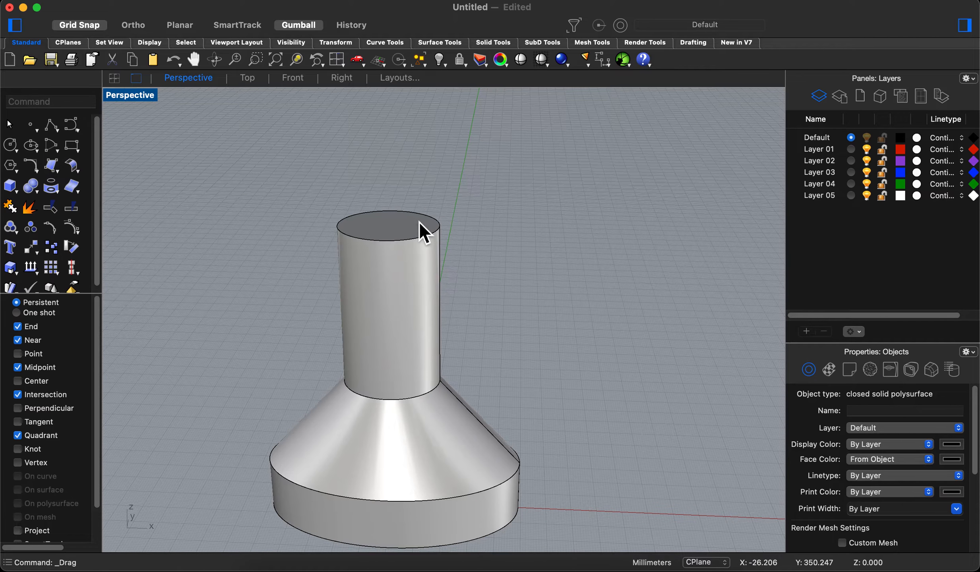
# - Tilt the neck's top face around the Y axis and move it along positive X with the gumball, and deselect it
pyautogui.keyDown('shift'); pyautogui.keyDown('super'); pyautogui.click(402, 234); pyautogui.keyUp('super'); pyautogui.keyUp('shift')
pyautogui.moveTo(353, 266); pyautogui.dragTo(337, 232)
pyautogui.moveTo(442, 227); pyautogui.dragTo(597, 250)
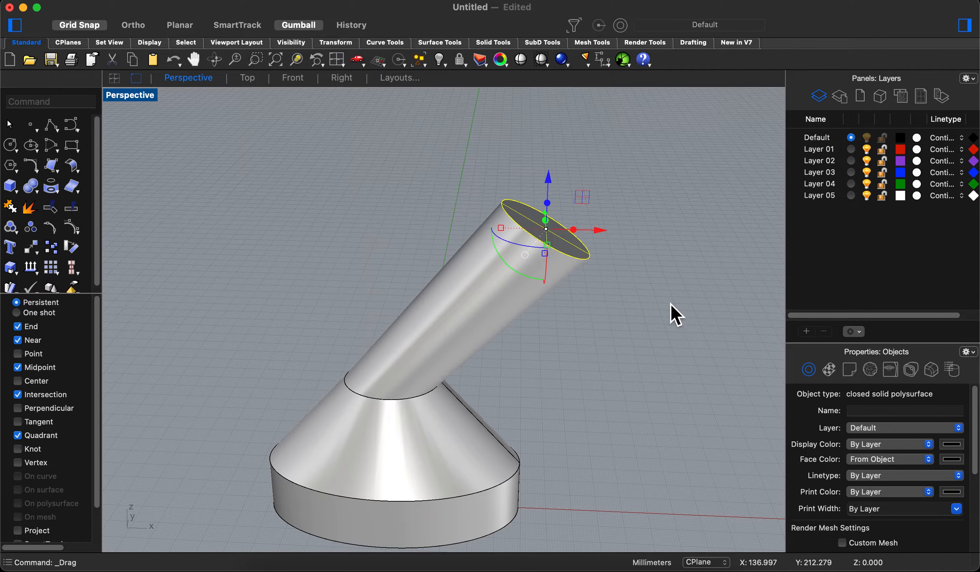
pyautogui.moveTo(670, 303); pyautogui.dragTo(621, 317, button='right')
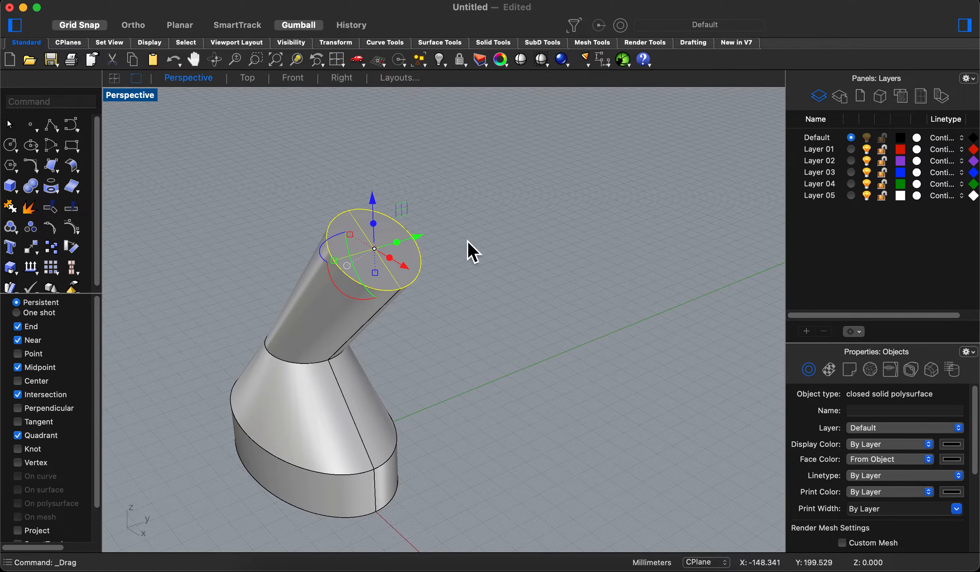
pyautogui.keyDown('shift'); pyautogui.moveTo(471, 250); pyautogui.dragTo(575, 264, button='right'); pyautogui.keyUp('shift')
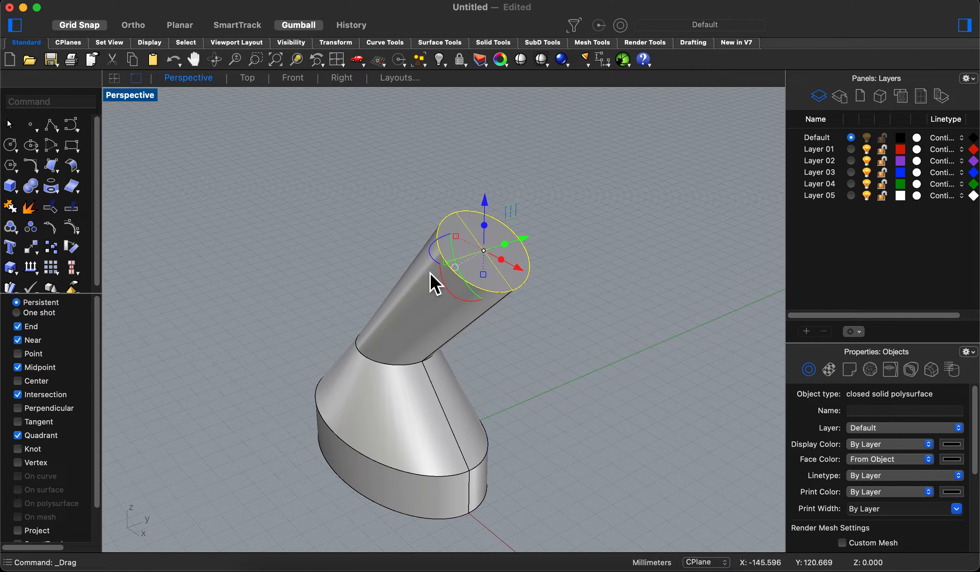
pyautogui.moveTo(556, 338); pyautogui.dragTo(485, 286, button='right')
pyautogui.click(644, 380)
# - Delete the modelled solid and the ellipse curve remaining at its base
pyautogui.moveTo(644, 379); pyautogui.dragTo(573, 325, button='right')
pyautogui.scroll(-4, 680, 371)
pyautogui.click(467, 300)
pyautogui.press('Delete')
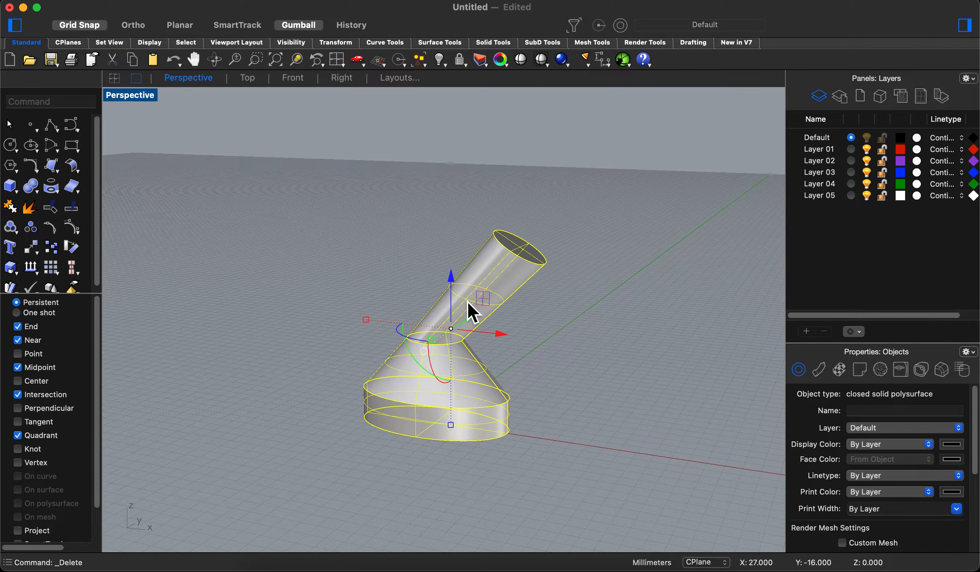
pyautogui.moveTo(556, 383); pyautogui.dragTo(326, 460)
pyautogui.press('Delete')
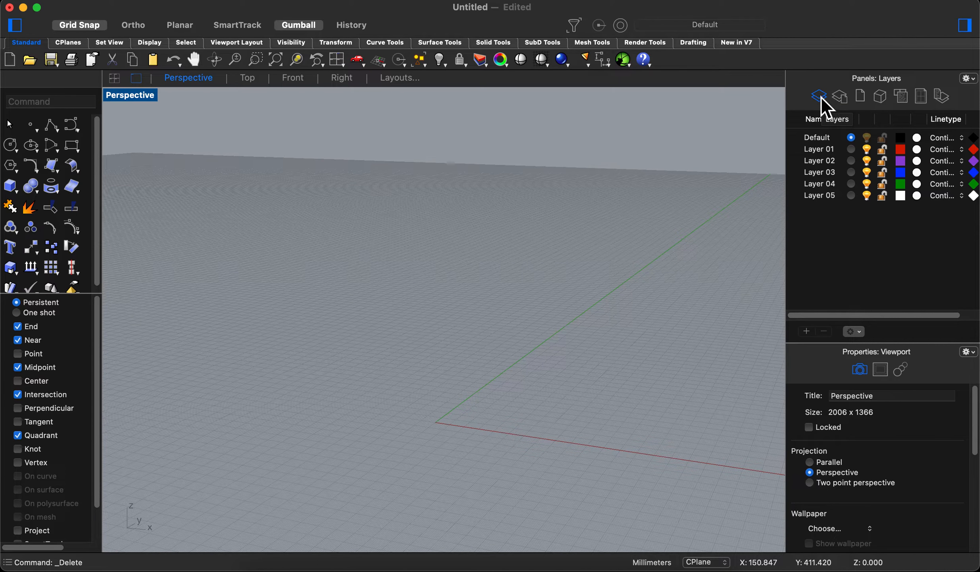
# - Draw a freehand box with its first base corner at the origin, using the Box command
pyautogui.click(15, 190)
pyautogui.moveTo(50, 199)
pyautogui.moveTo(50, 199); pyautogui.dragTo(81, 204)
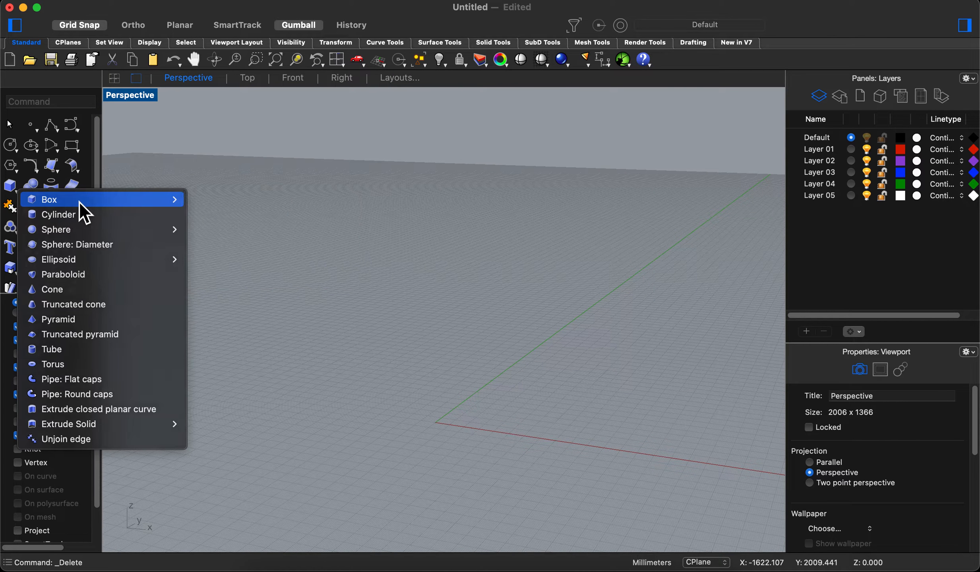
pyautogui.click(9, 187)
pyautogui.click(448, 432)
pyautogui.click(565, 380)
pyautogui.click(542, 316)
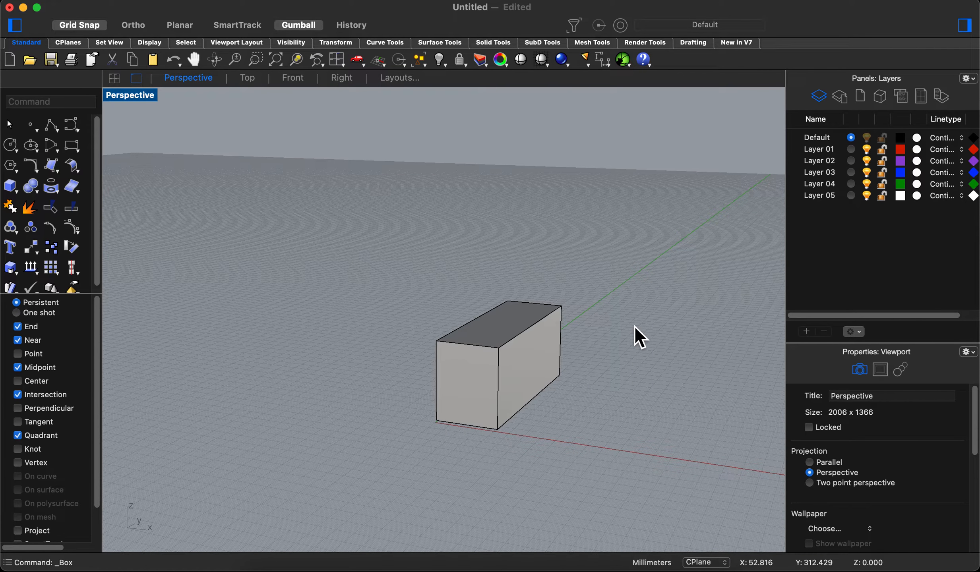
pyautogui.moveTo(639, 338); pyautogui.dragTo(635, 327, button='right')
# - Draw a second, taller box on the negative X side of the first, with its first corner at about -109, 27
pyautogui.rightClick(633, 329)
pyautogui.moveTo(338, 258); pyautogui.dragTo(354, 304, button='right')
pyautogui.click(313, 374)
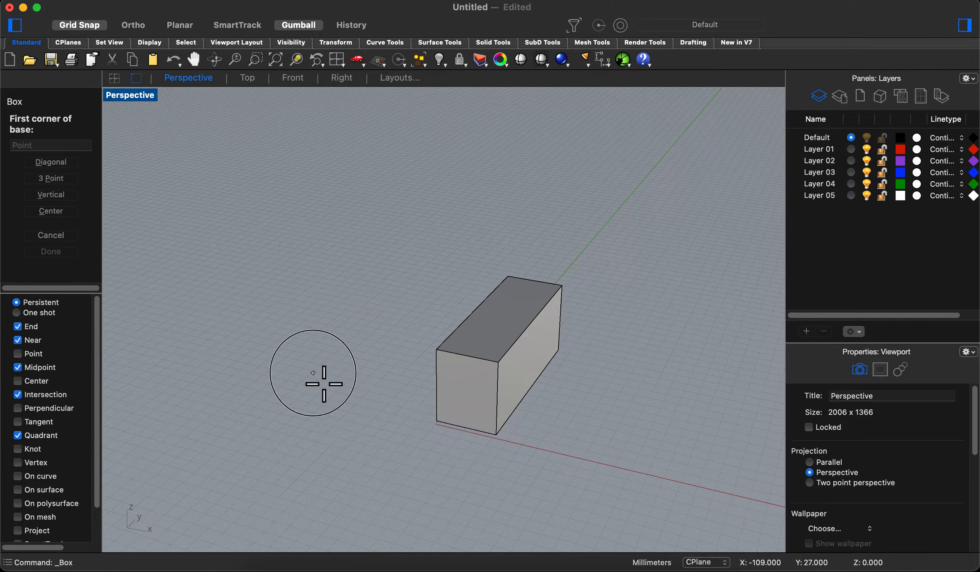
pyautogui.click(404, 349)
pyautogui.click(417, 253)
# - Draw a third, wide and flat box behind the first one along the positive Y axis
pyautogui.rightClick(656, 338)
pyautogui.click(645, 258)
pyautogui.click(601, 179)
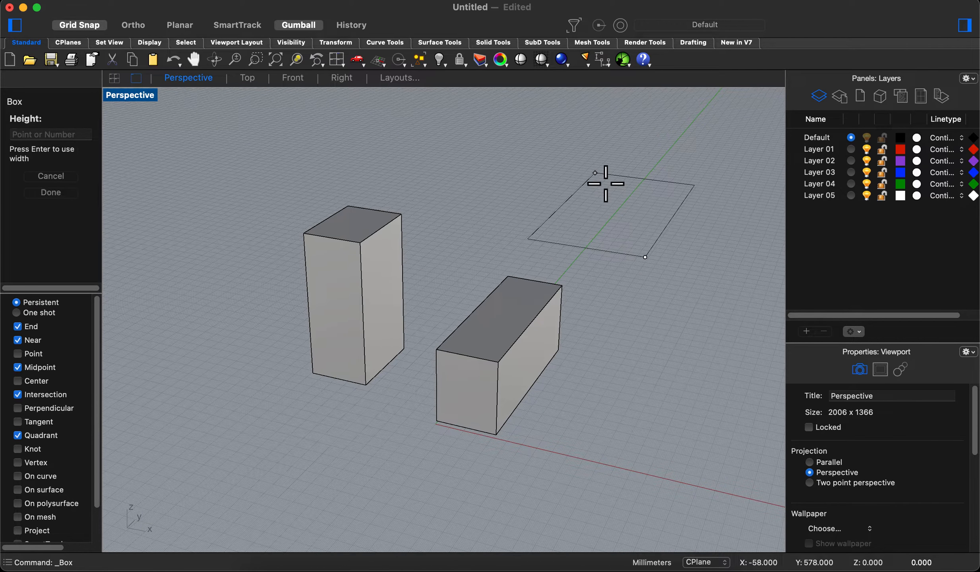
pyautogui.click(586, 157)
# - Draw a fourth, narrow and tall box on the positive X side of the first, with its opposite base corner near 166, 214
pyautogui.rightClick(642, 367)
pyautogui.click(655, 435)
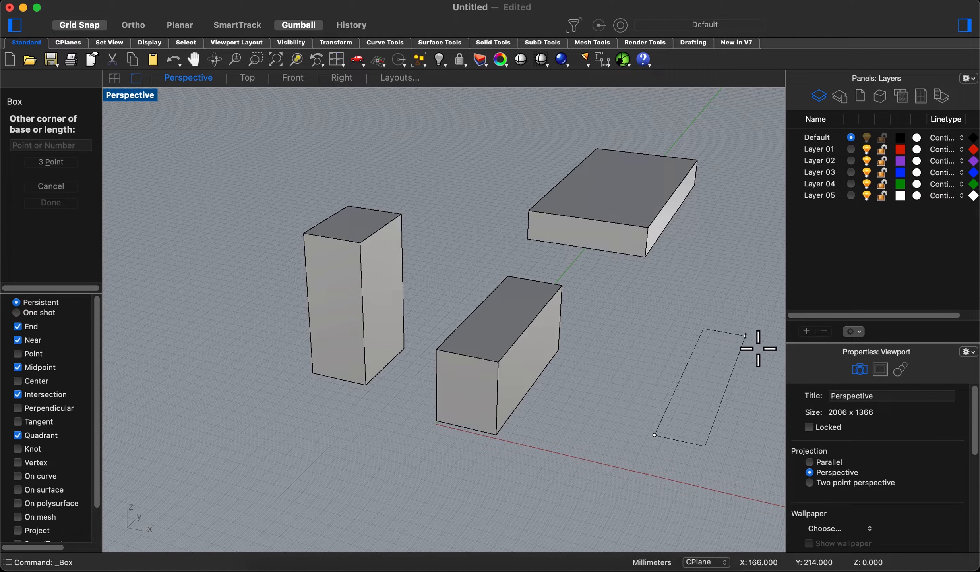
pyautogui.click(749, 339)
pyautogui.click(708, 276)
pyautogui.moveTo(695, 251); pyautogui.dragTo(558, 289, button='right')
pyautogui.keyDown('shift'); pyautogui.moveTo(611, 307); pyautogui.dragTo(551, 300, button='right'); pyautogui.keyUp('shift')
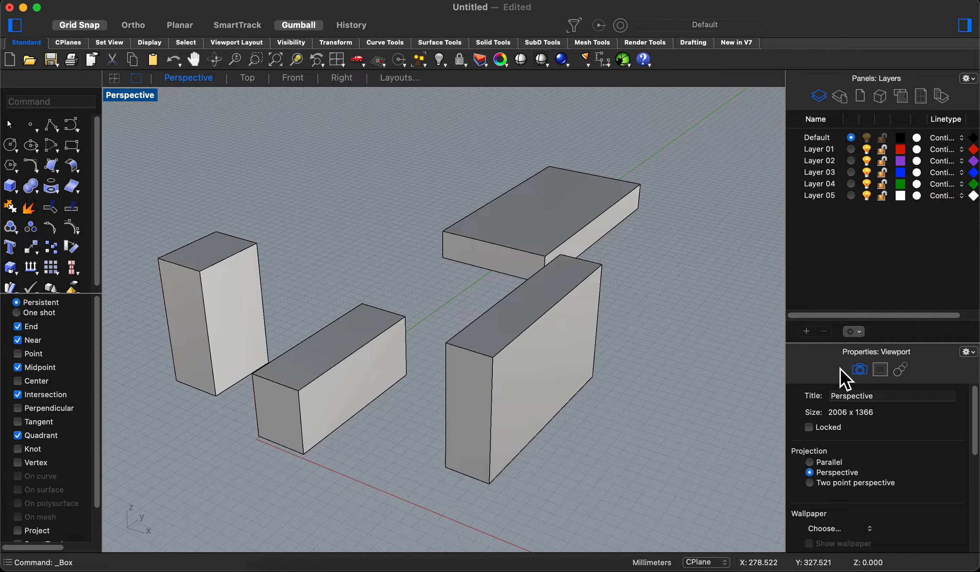
# - Show the inspector panels in place of the properties panel, and switch back to the properties panel
pyautogui.rightClick(827, 356)
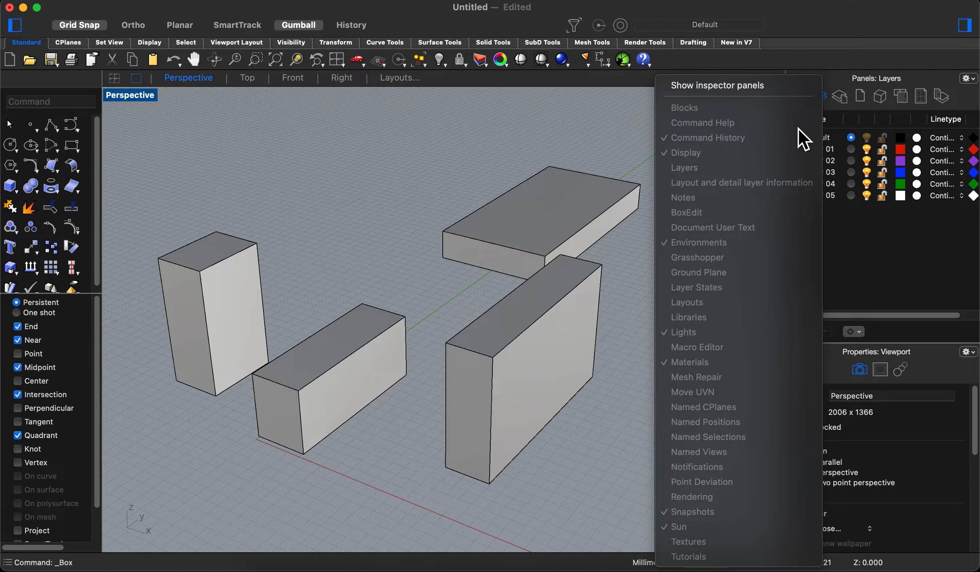
pyautogui.click(737, 92)
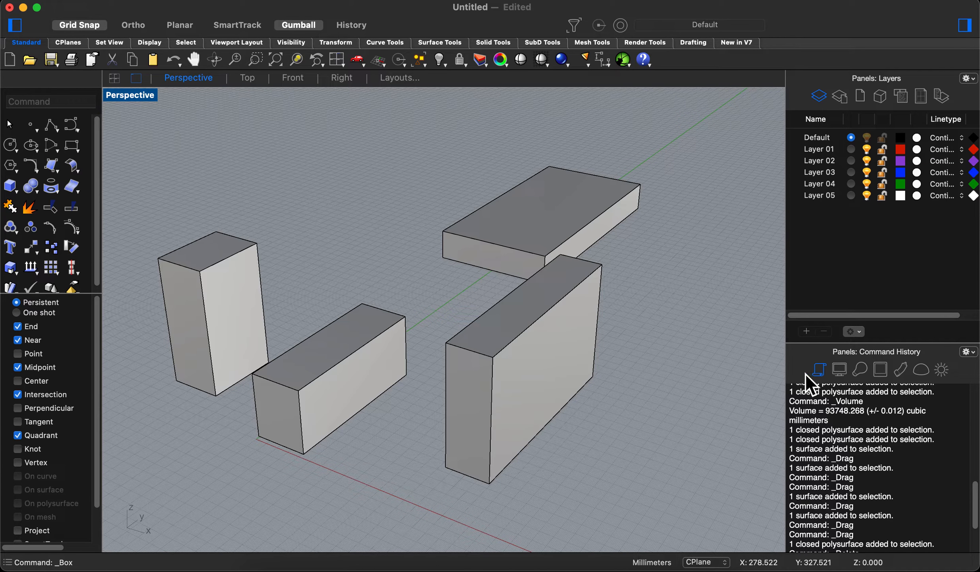
pyautogui.rightClick(804, 359)
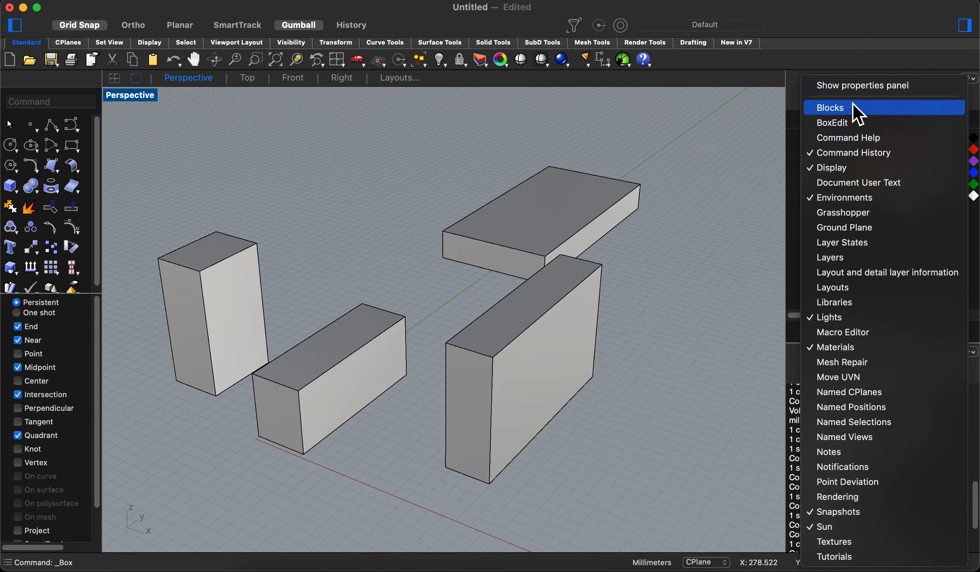
pyautogui.click(854, 89)
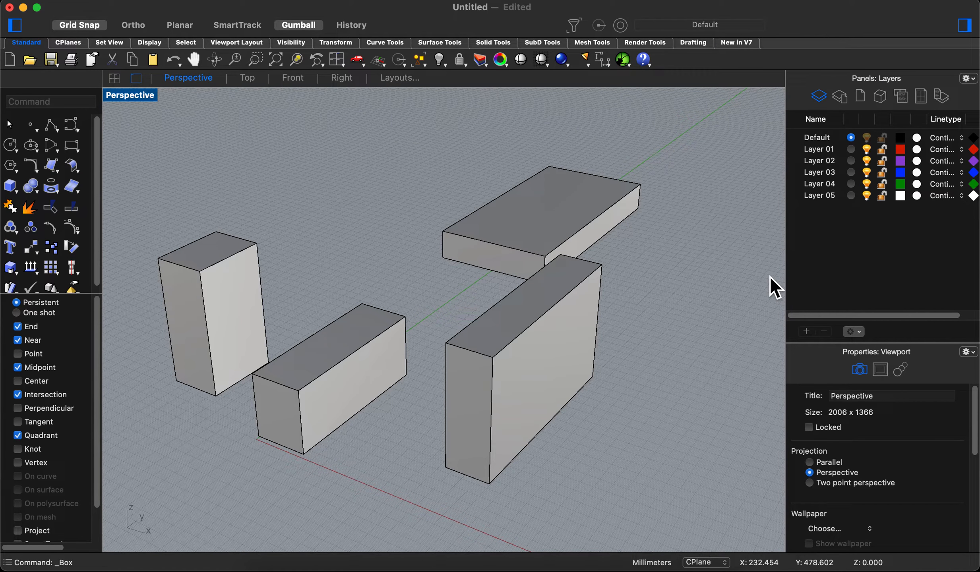
# - Assign the box at the origin to Layer 01 in its object properties, and clear the selection
pyautogui.click(371, 372)
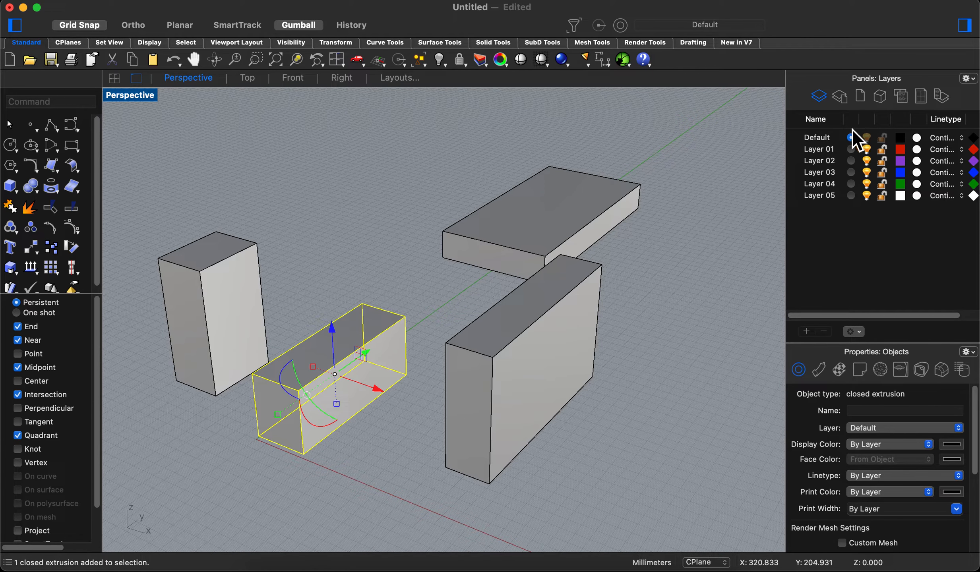
pyautogui.click(961, 429)
pyautogui.click(896, 442)
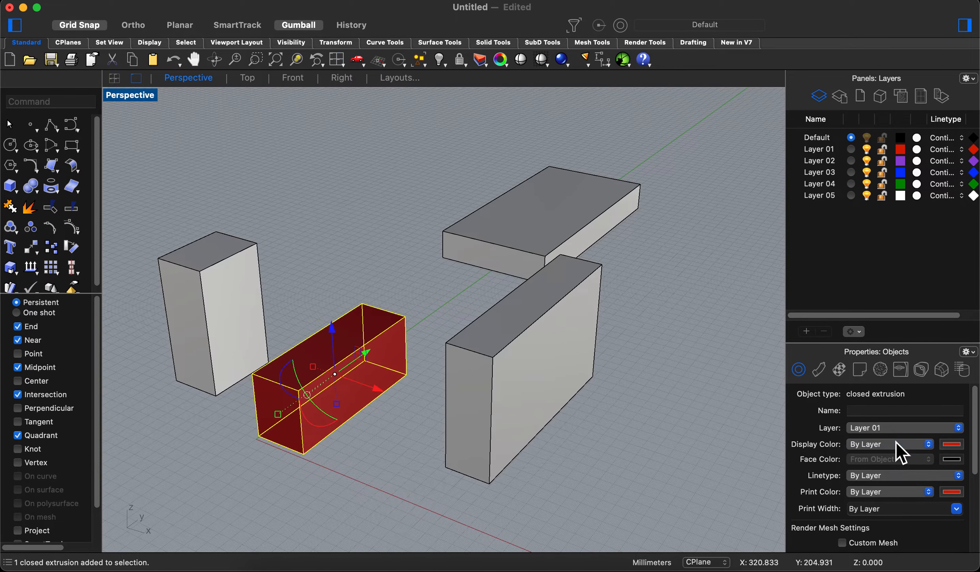
pyautogui.click(727, 341)
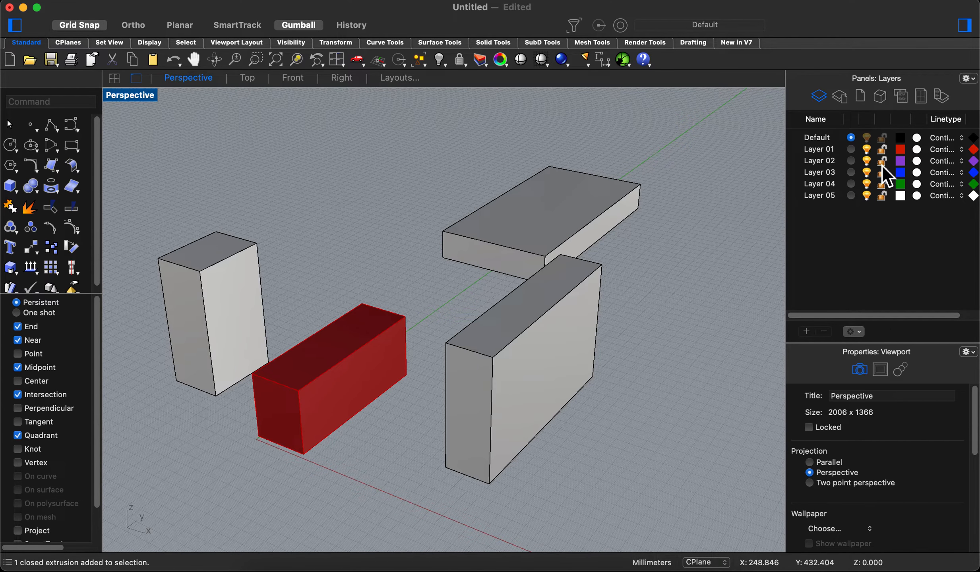
# - Set the colour of Layer 01 to Orange
pyautogui.click(901, 152)
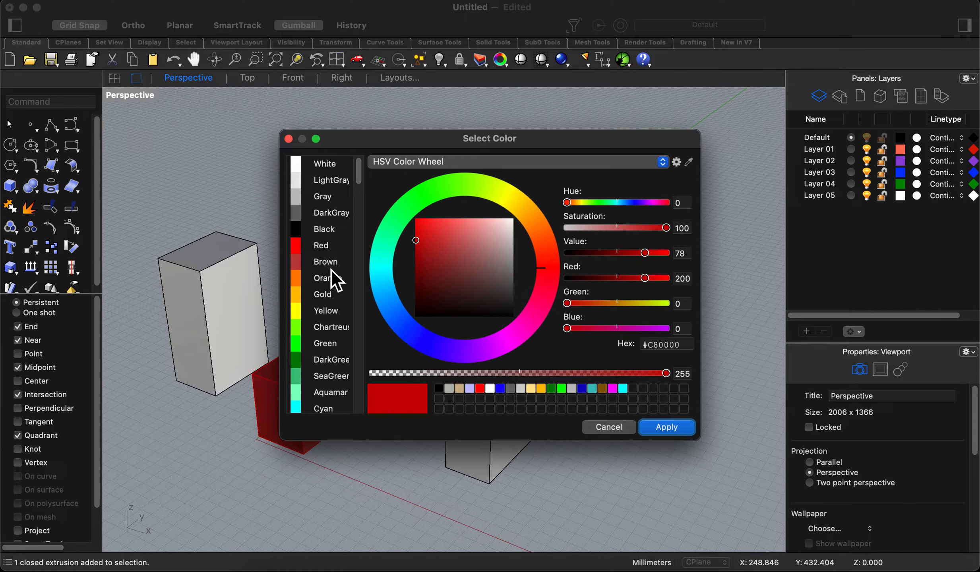
pyautogui.click(302, 279)
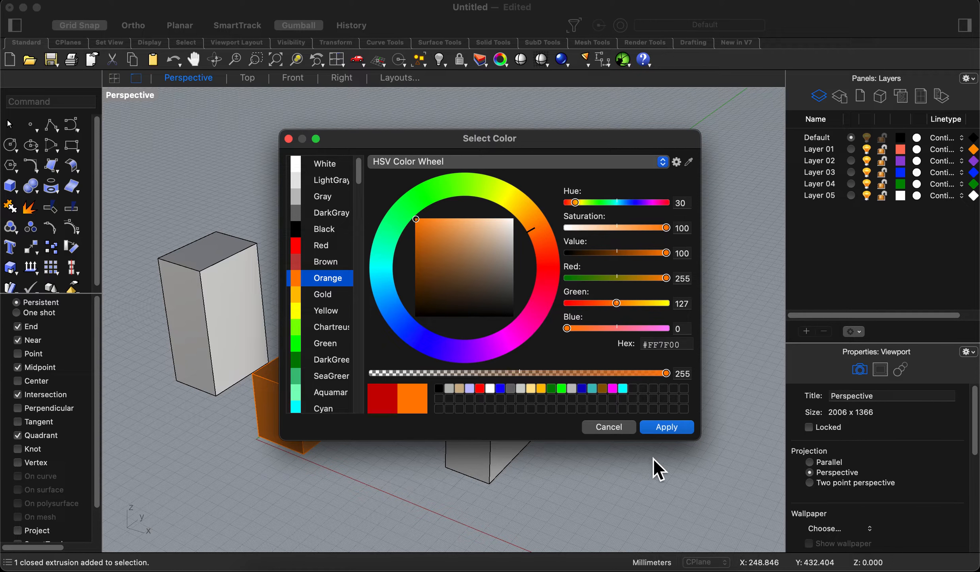
pyautogui.click(673, 429)
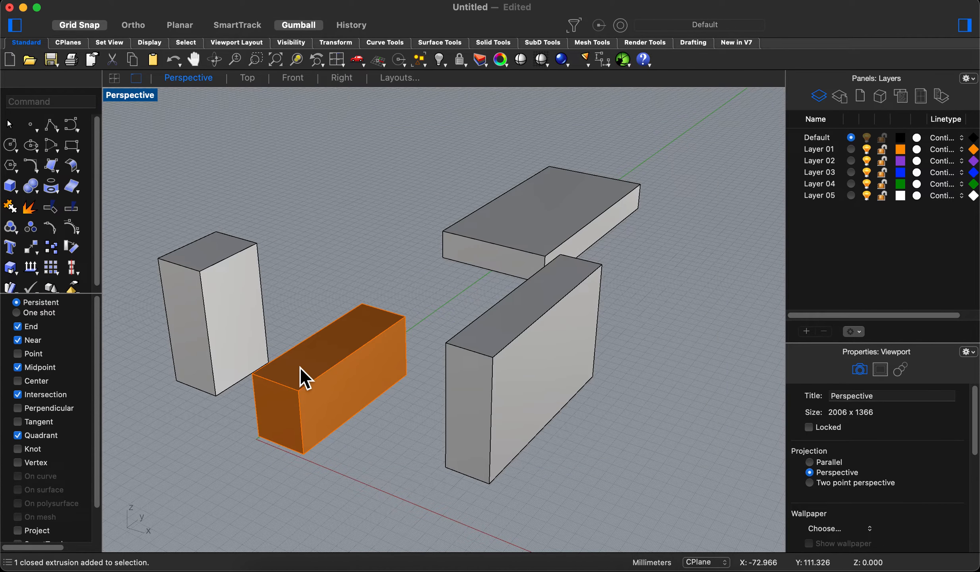
# - Assign the tall box on the positive X side of the orange box to Layer 02, and clear the selection
pyautogui.moveTo(302, 376); pyautogui.dragTo(366, 388, button='right')
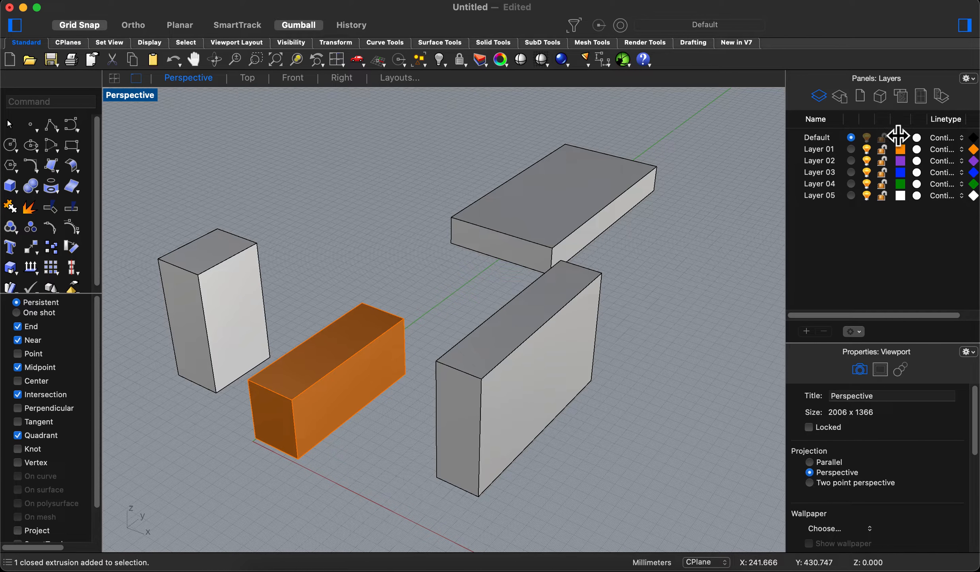
pyautogui.click(534, 393)
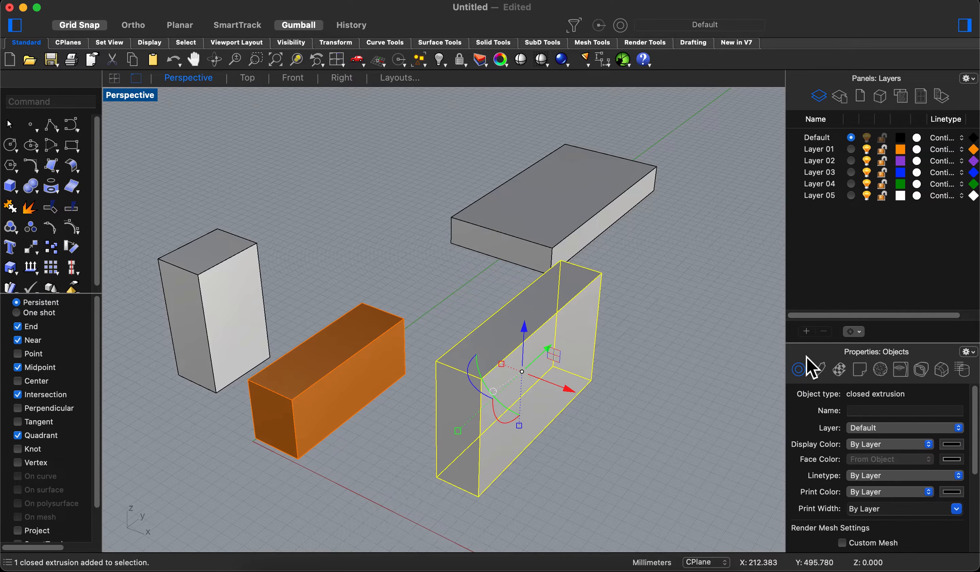
pyautogui.click(957, 428)
pyautogui.click(908, 455)
pyautogui.click(682, 293)
# - Assign the tall box on the negative X side to Layer 03 and the wide flat box to Layer 04
pyautogui.click(210, 258)
pyautogui.click(957, 428)
pyautogui.click(944, 471)
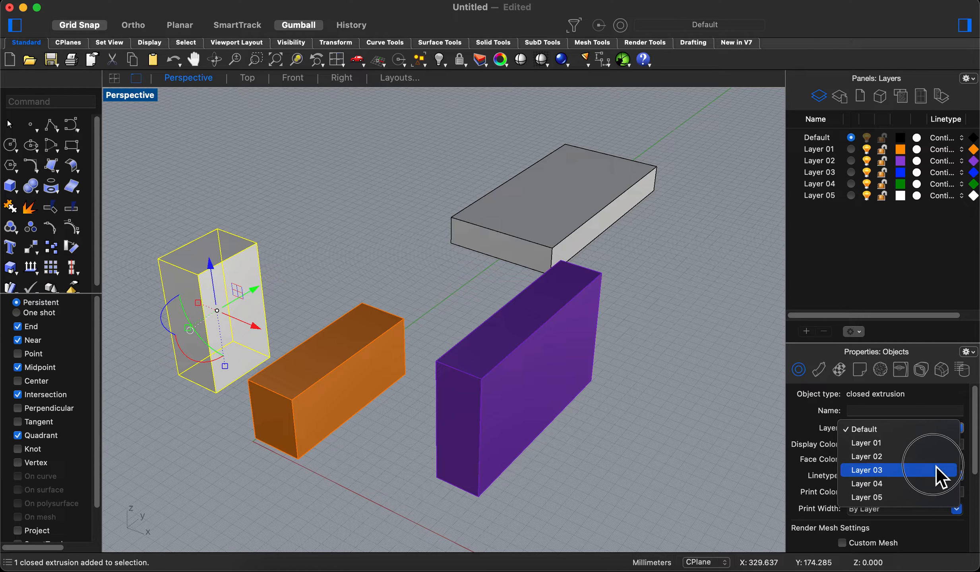
pyautogui.click(563, 204)
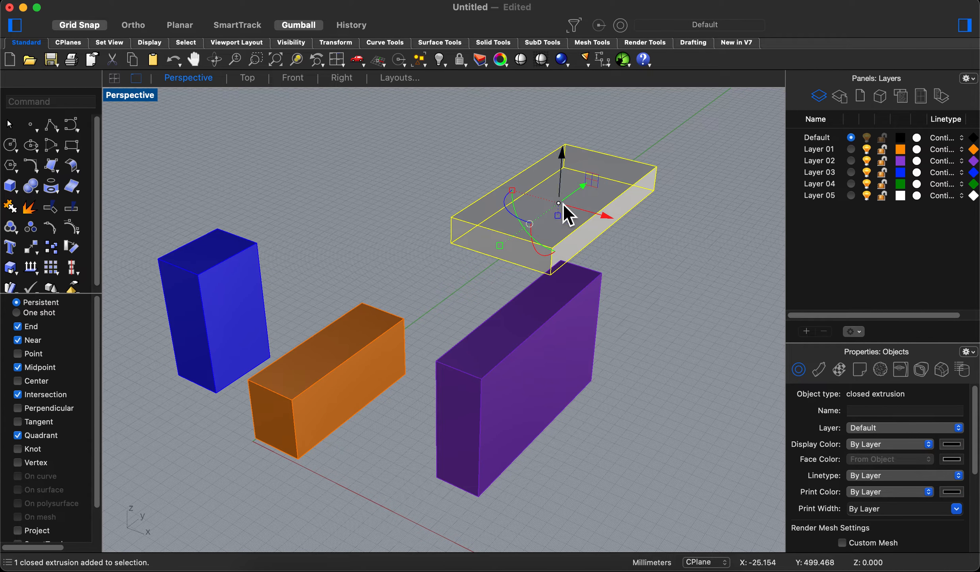
pyautogui.click(957, 430)
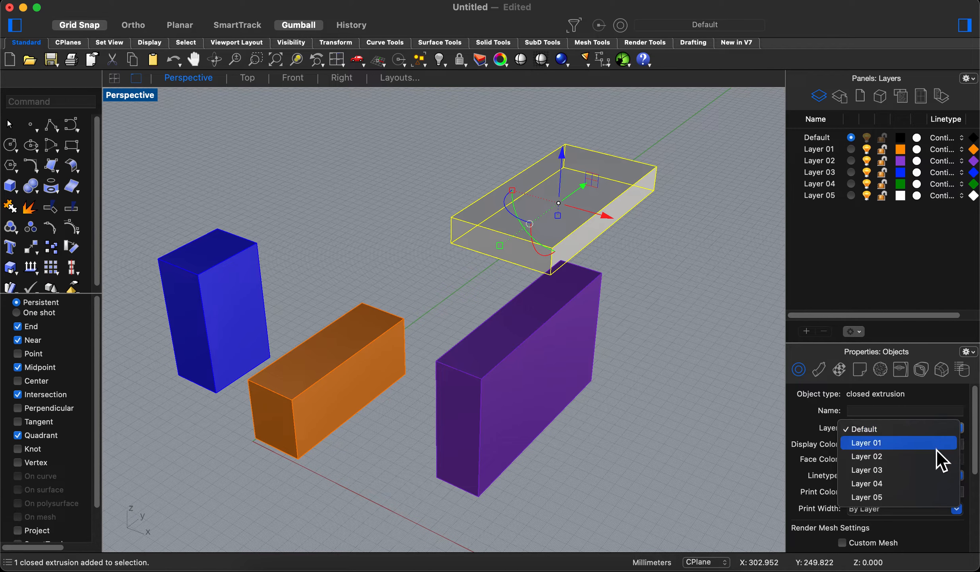
pyautogui.click(931, 483)
pyautogui.click(672, 273)
# - Move the purple box along the negative X direction towards the orange box with the gumball, and clear the selection
pyautogui.moveTo(673, 273); pyautogui.dragTo(628, 258, button='right')
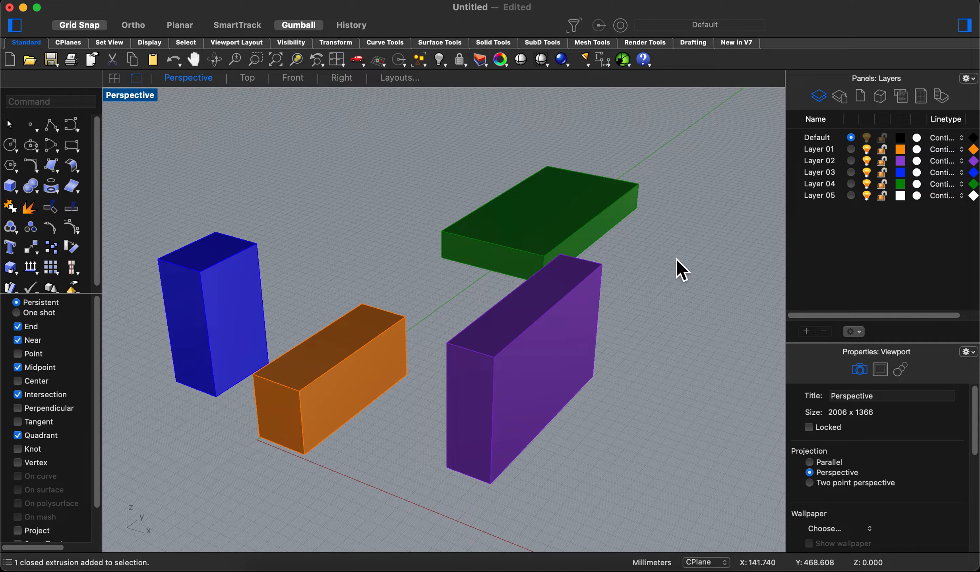
pyautogui.moveTo(659, 251); pyautogui.dragTo(608, 229, button='right')
pyautogui.keyDown('shift'); pyautogui.moveTo(544, 217); pyautogui.dragTo(572, 221, button='right'); pyautogui.keyUp('shift')
pyautogui.keyDown('shift'); pyautogui.moveTo(598, 226); pyautogui.dragTo(615, 299, button='right'); pyautogui.keyUp('shift')
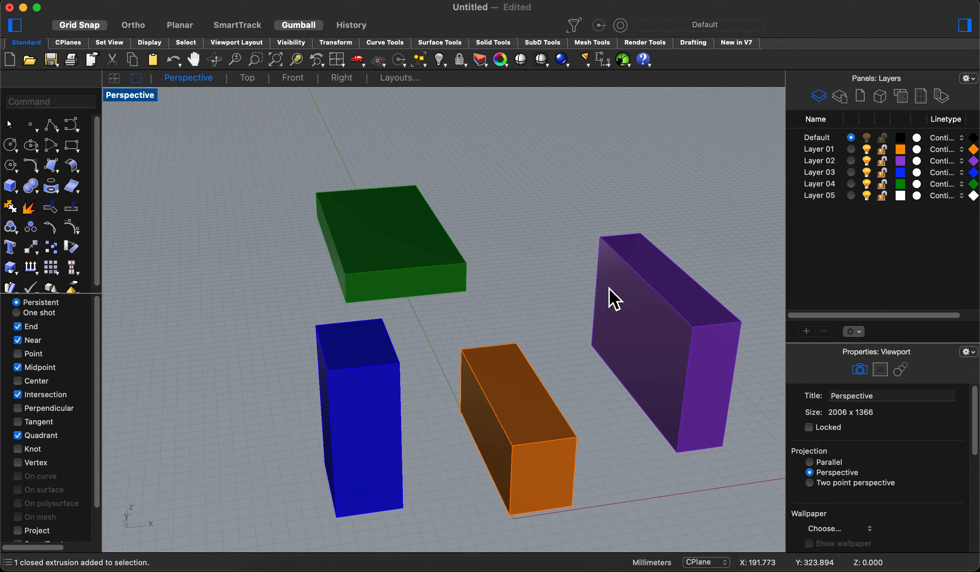
pyautogui.moveTo(598, 256); pyautogui.dragTo(621, 273, button='right')
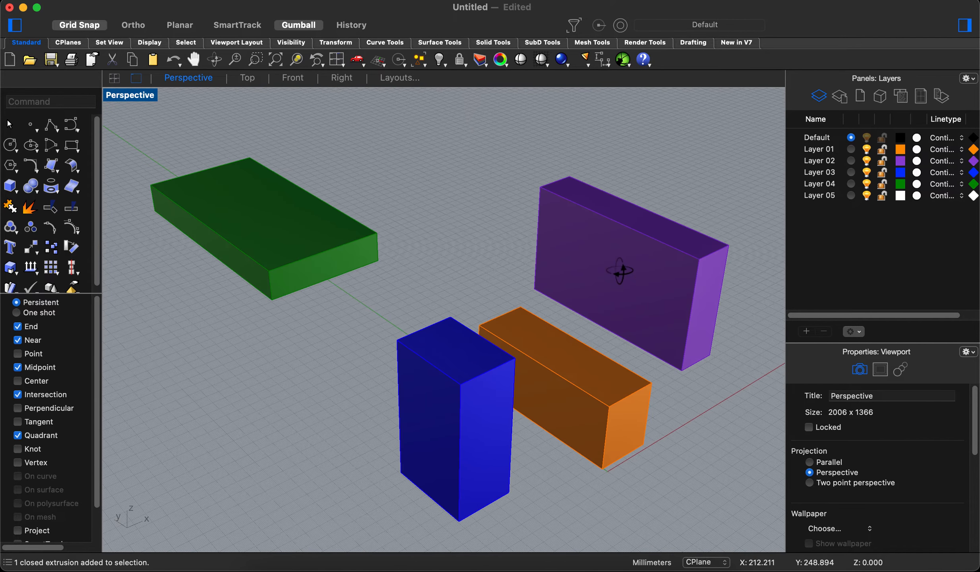
pyautogui.moveTo(559, 256); pyautogui.dragTo(576, 304, button='right')
pyautogui.click(706, 270)
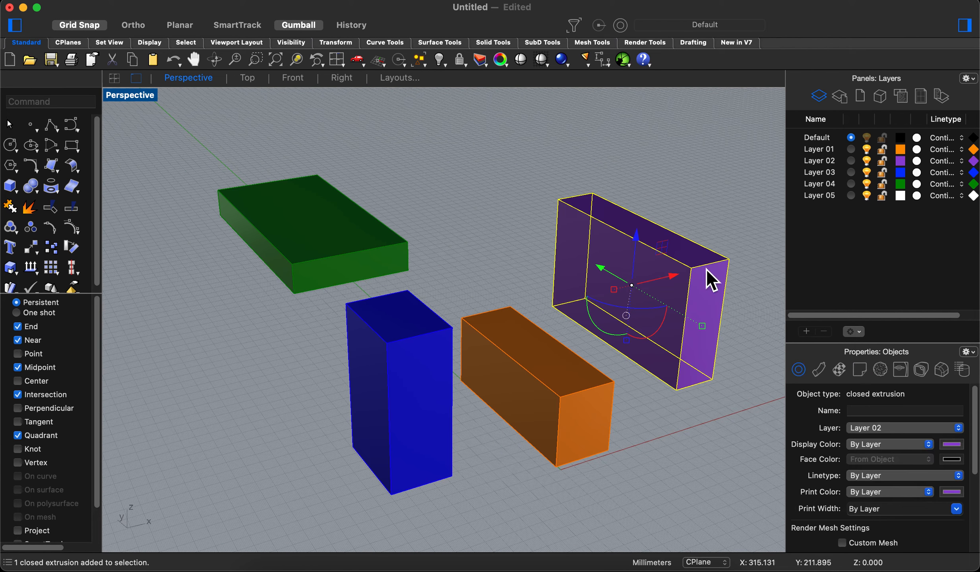
pyautogui.moveTo(683, 274); pyautogui.dragTo(558, 302)
pyautogui.click(723, 285)
pyautogui.moveTo(724, 285); pyautogui.dragTo(703, 289, button='right')
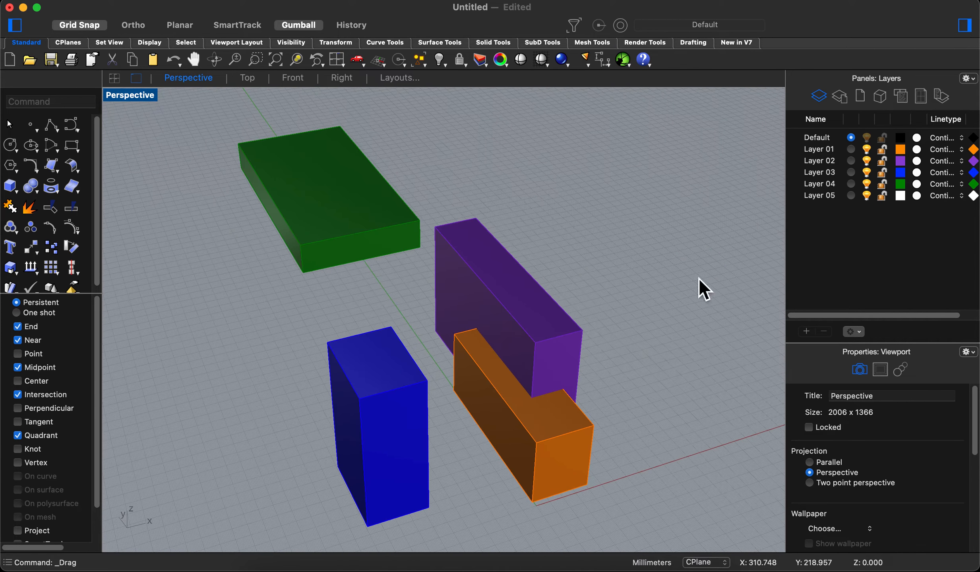
# - Try switching the visibility of Layer 02 and Layer 01 off and on, and hide Layers 01, 02 and 03
pyautogui.click(874, 164)
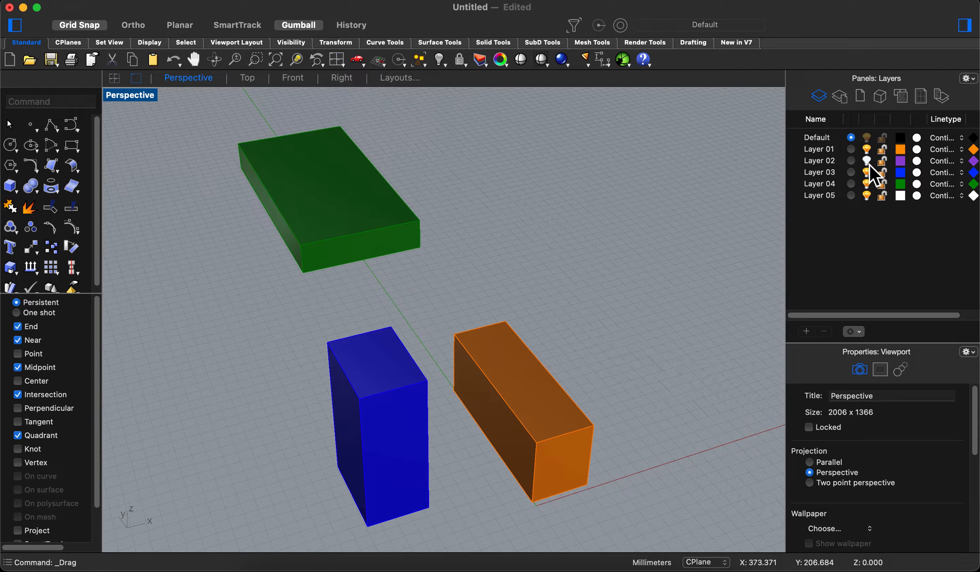
pyautogui.click(870, 164)
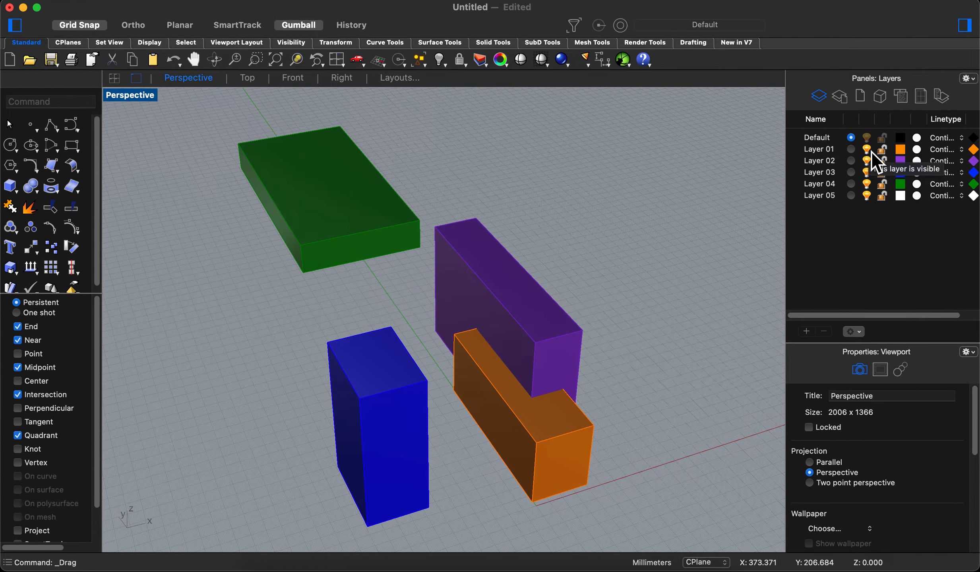
pyautogui.click(868, 151)
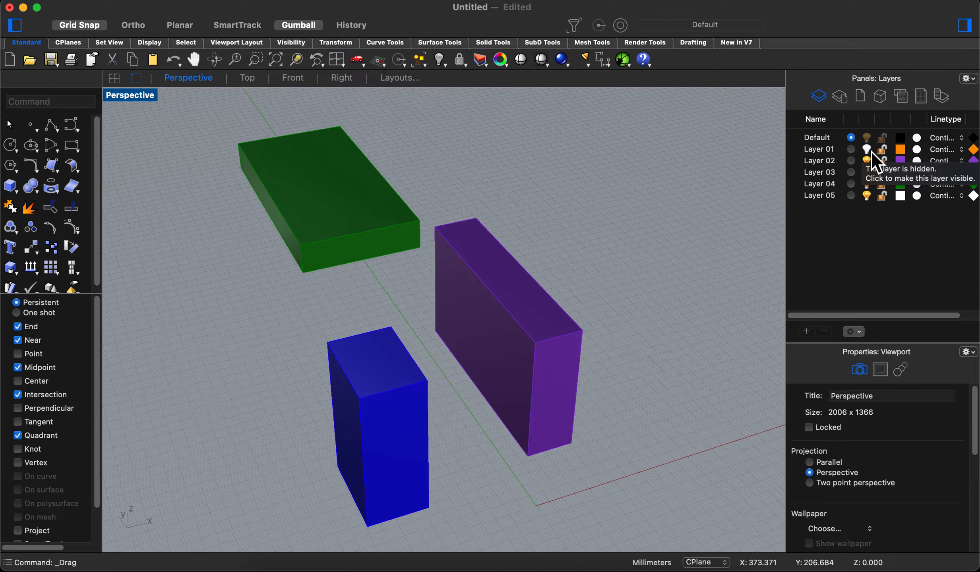
pyautogui.click(869, 151)
pyautogui.click(870, 151)
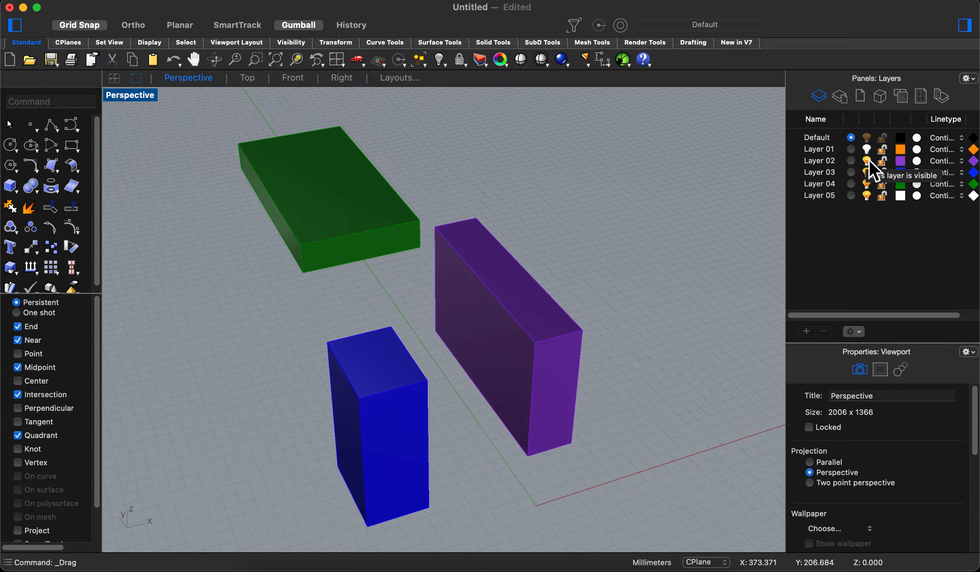
pyautogui.click(869, 160)
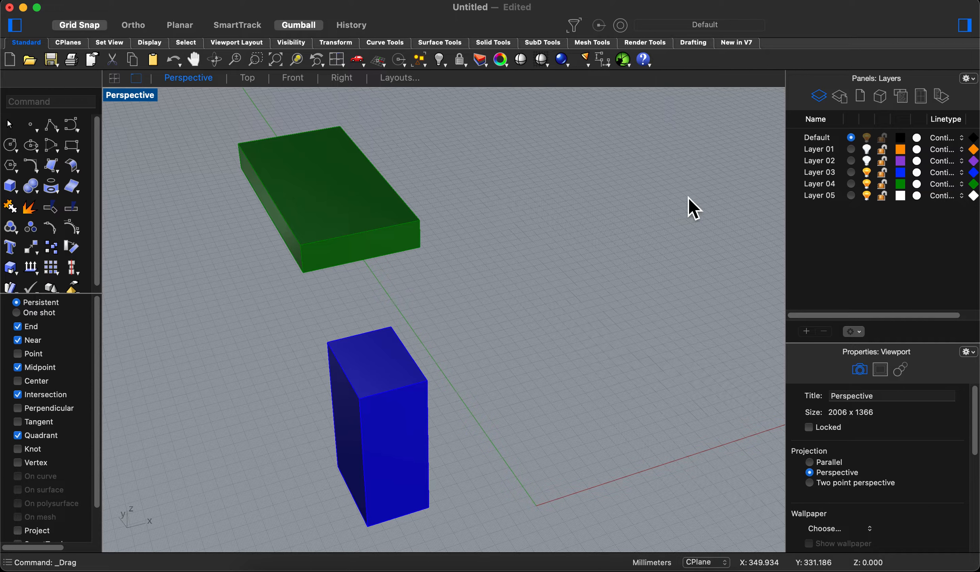
pyautogui.click(869, 173)
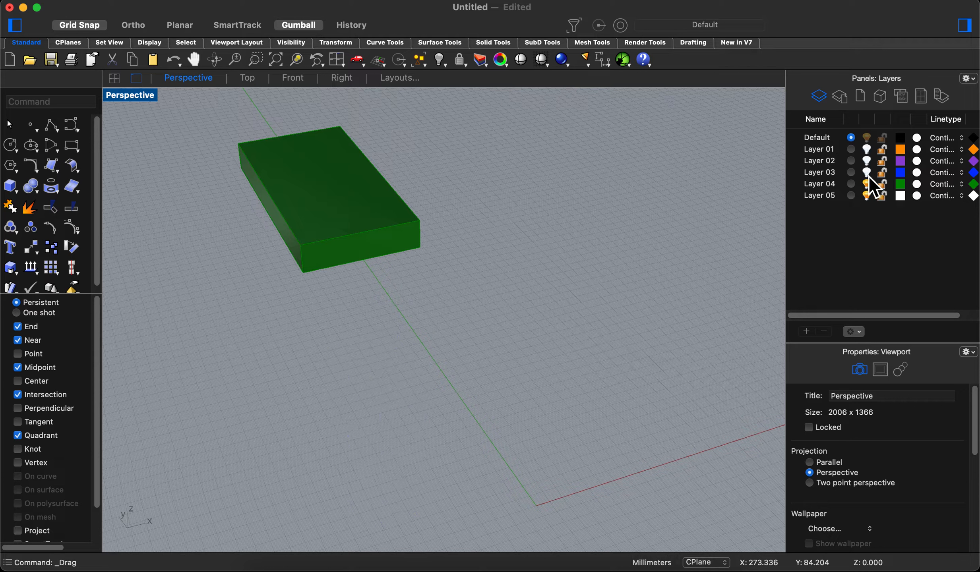
# - Move the green flat box along the negative Y direction towards the origin with the gumball, and clear the selection
pyautogui.click(337, 199)
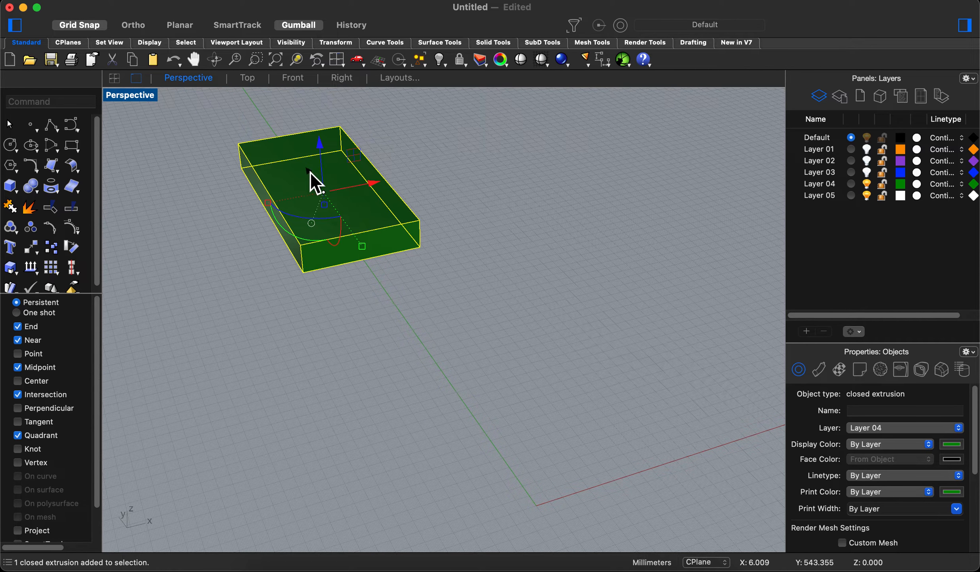
pyautogui.moveTo(311, 172); pyautogui.dragTo(421, 328)
pyautogui.click(583, 342)
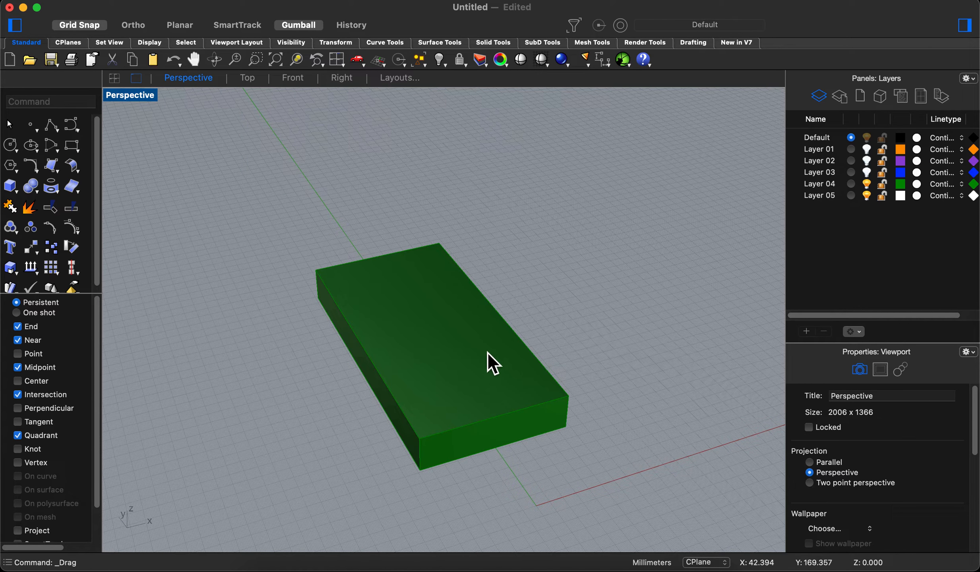
# - Select the green box, set up an export in STL (Stereolithography) format, and cancel it
pyautogui.click(468, 339)
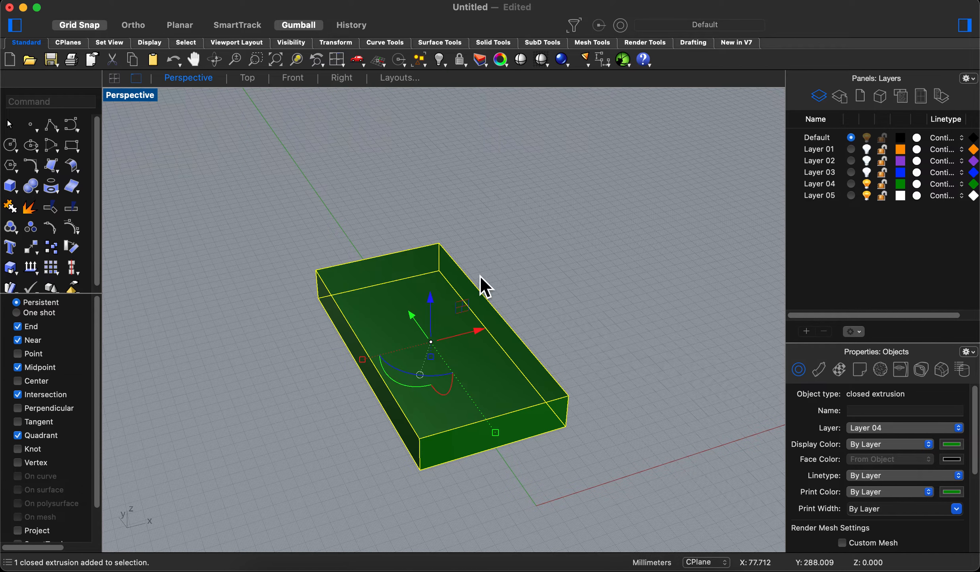
pyautogui.click(512, 281)
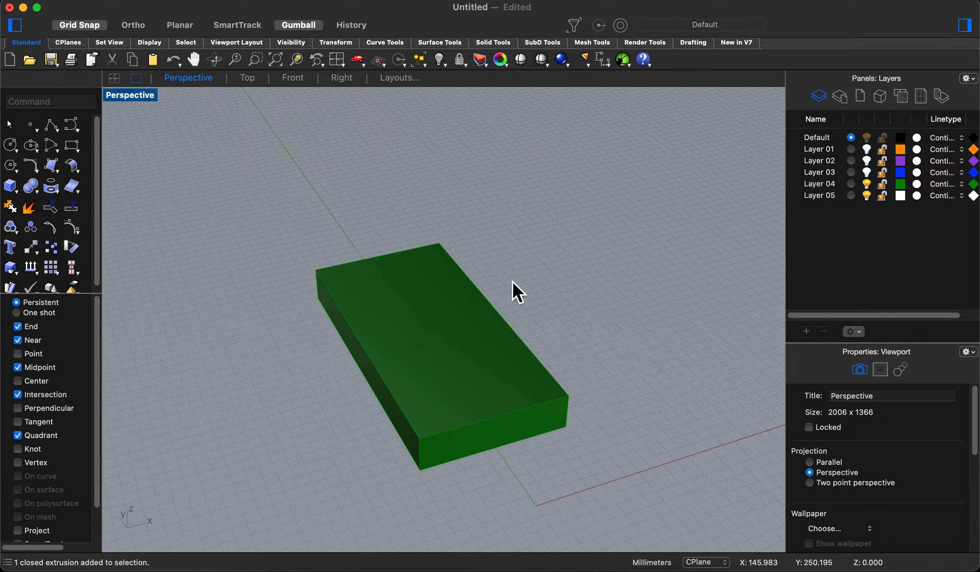
pyautogui.click(442, 325)
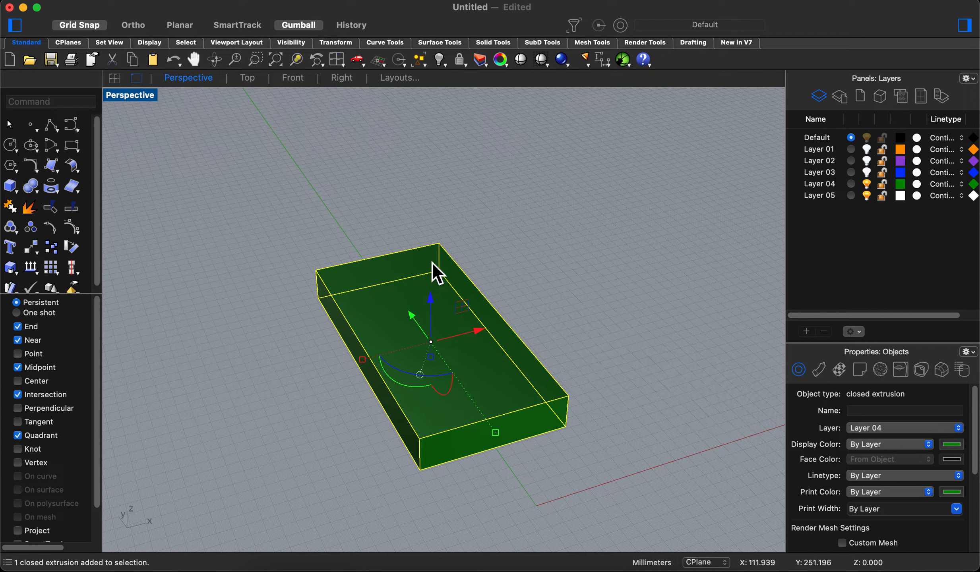
pyautogui.click(92, 4)
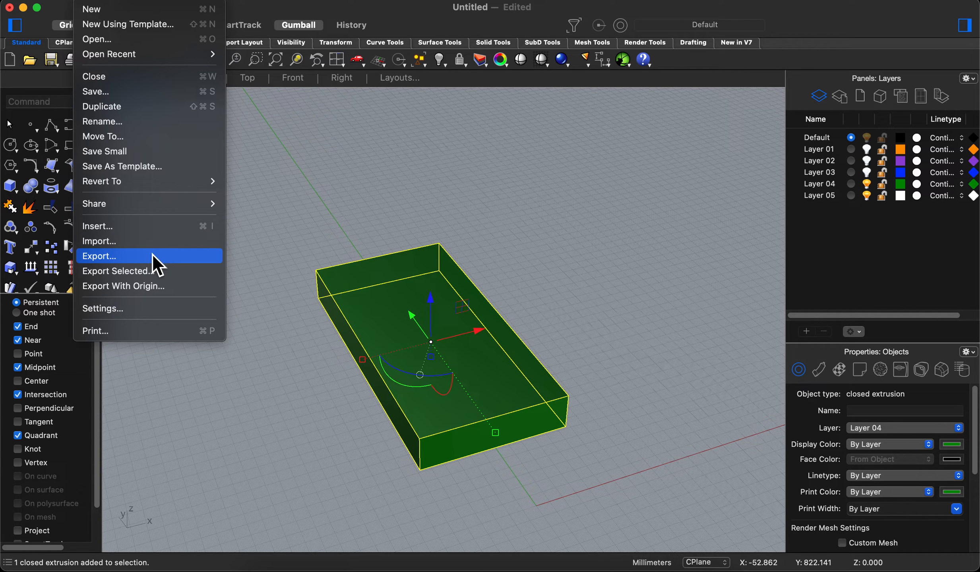
pyautogui.click(140, 260)
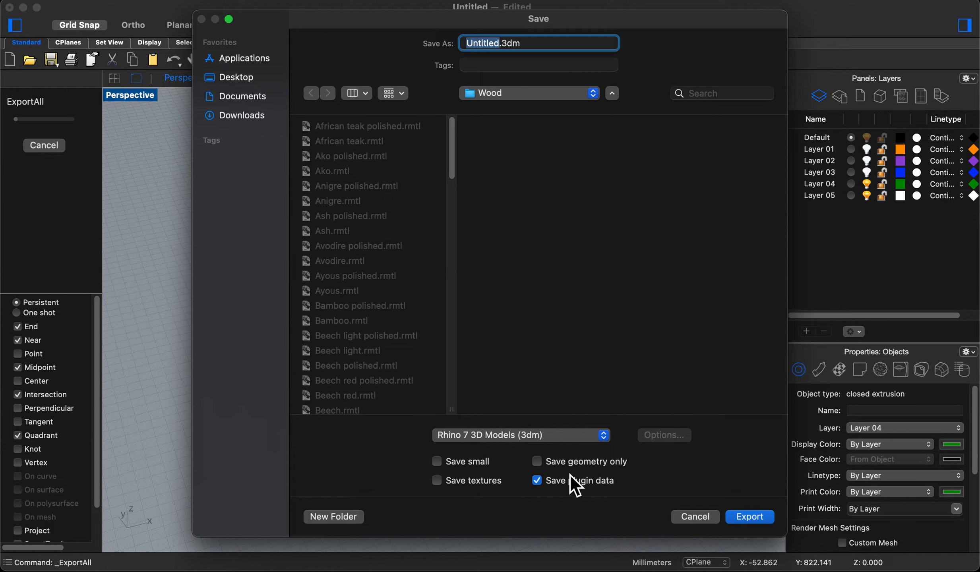
pyautogui.click(605, 436)
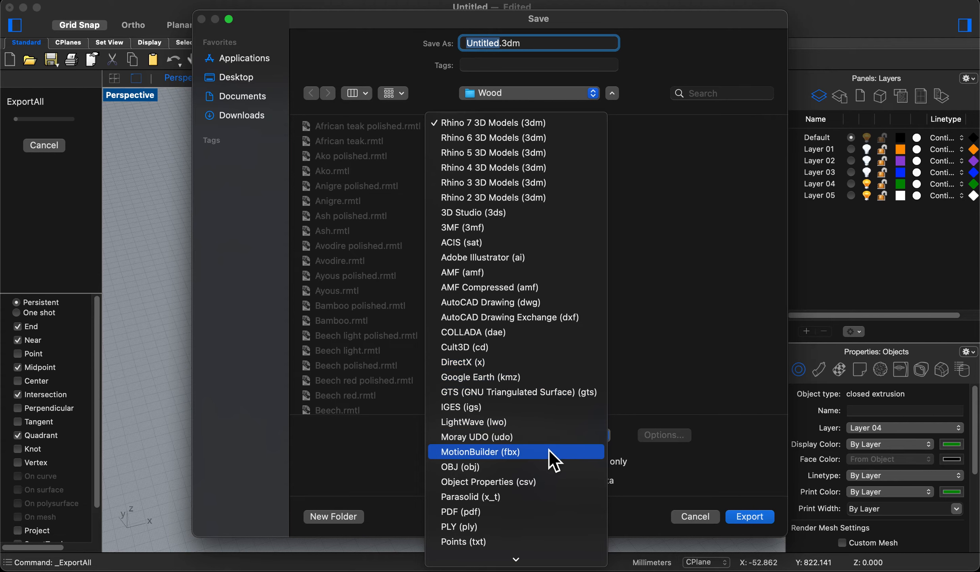
pyautogui.scroll(-5, 551, 451)
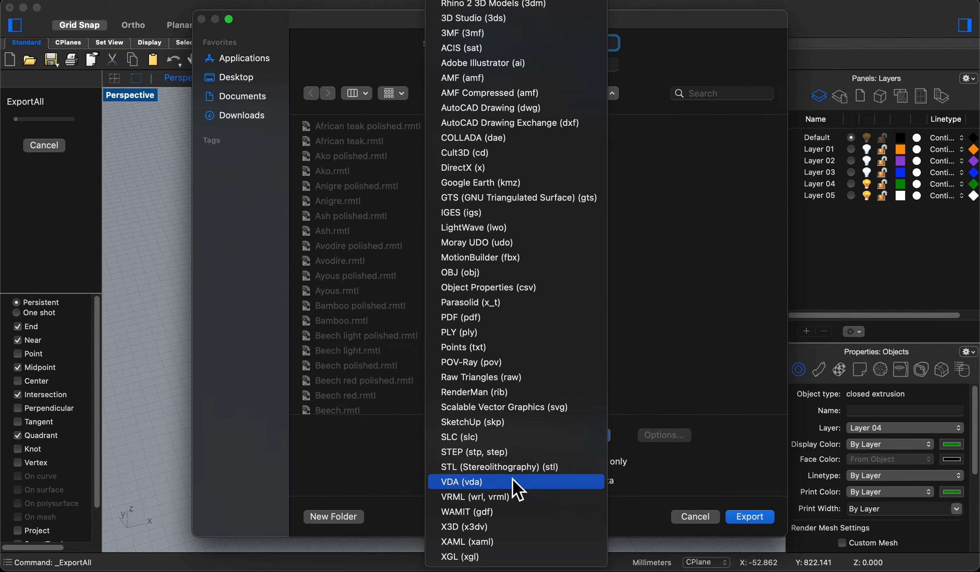
pyautogui.click(581, 469)
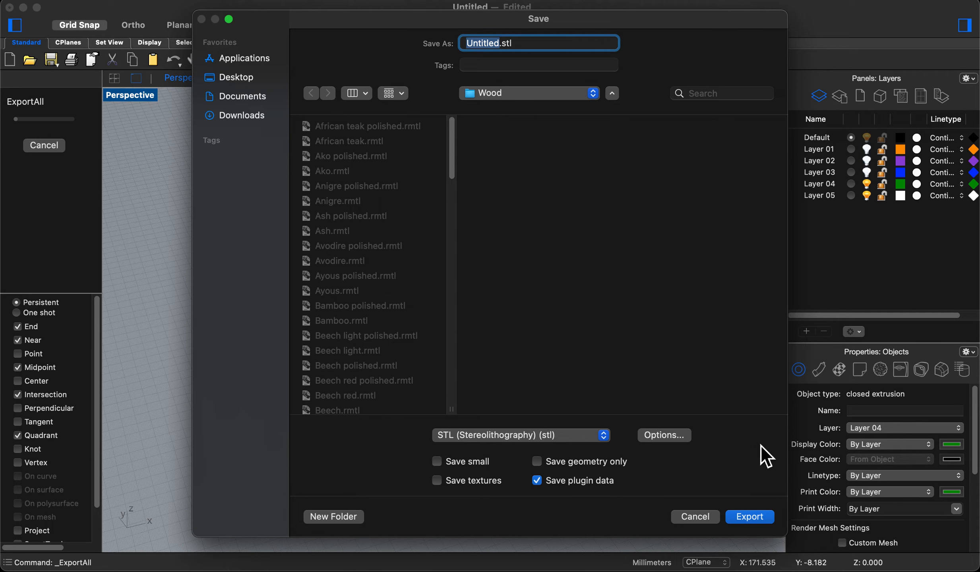
pyautogui.click(705, 518)
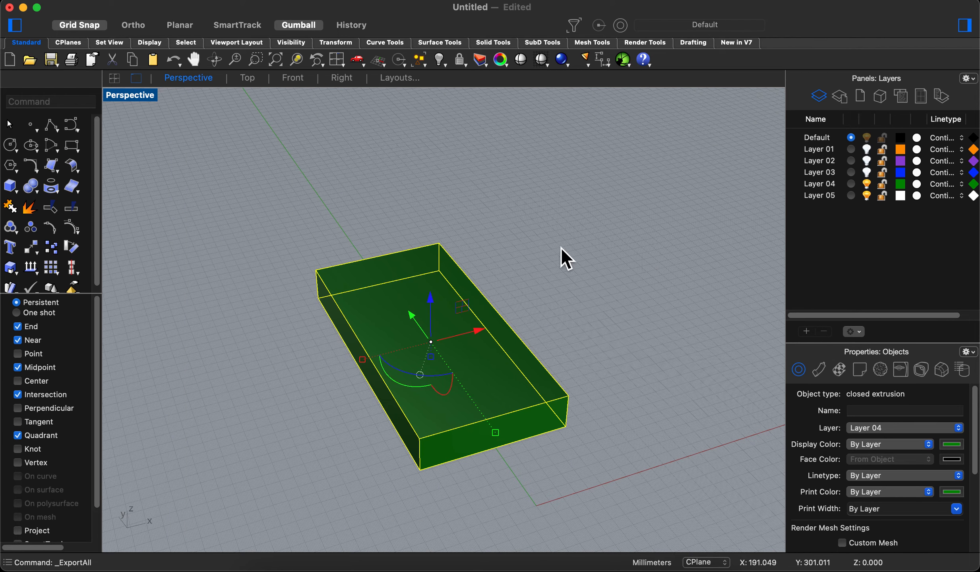
pyautogui.click(564, 272)
# - Show the inspector panels in place of the properties panel, and look through the command history and the list of available panels
pyautogui.moveTo(566, 273); pyautogui.dragTo(575, 271, button='right')
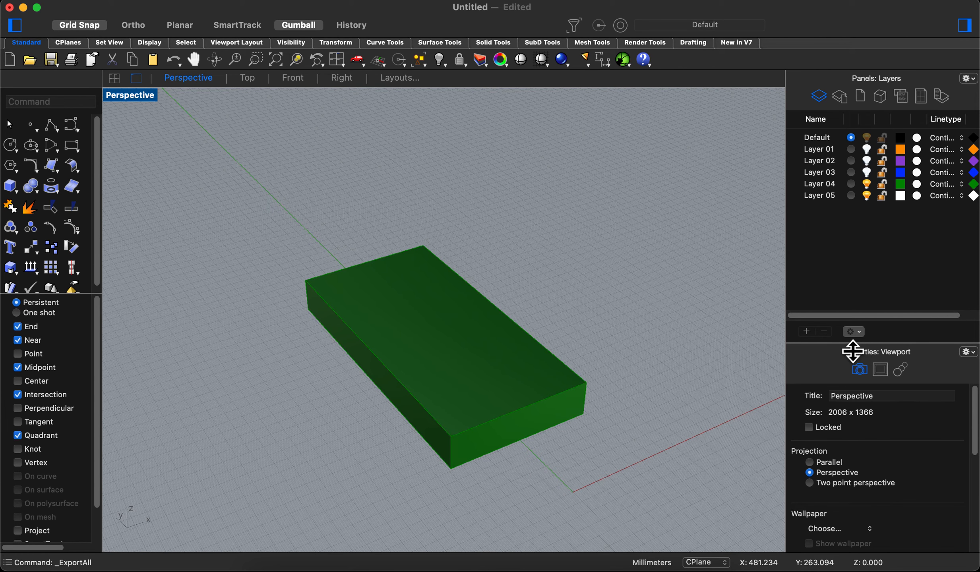
pyautogui.rightClick(828, 351)
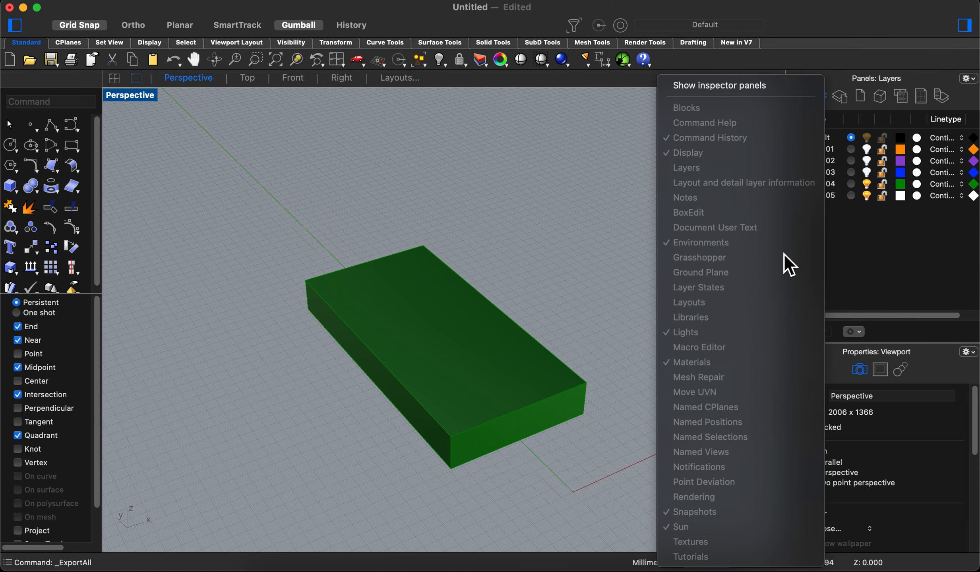
pyautogui.click(712, 87)
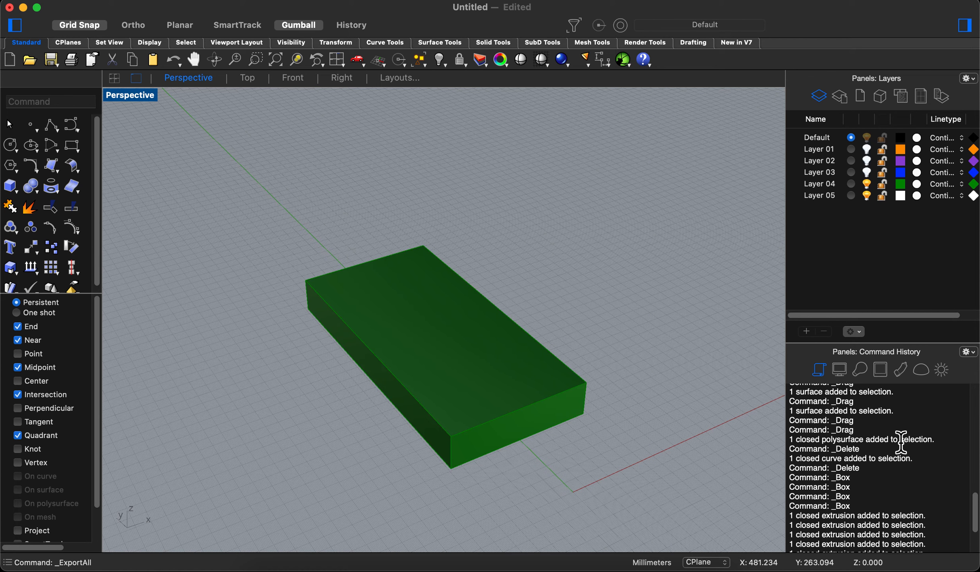
pyautogui.scroll(-3, 895, 477)
pyautogui.scroll(5, 896, 477)
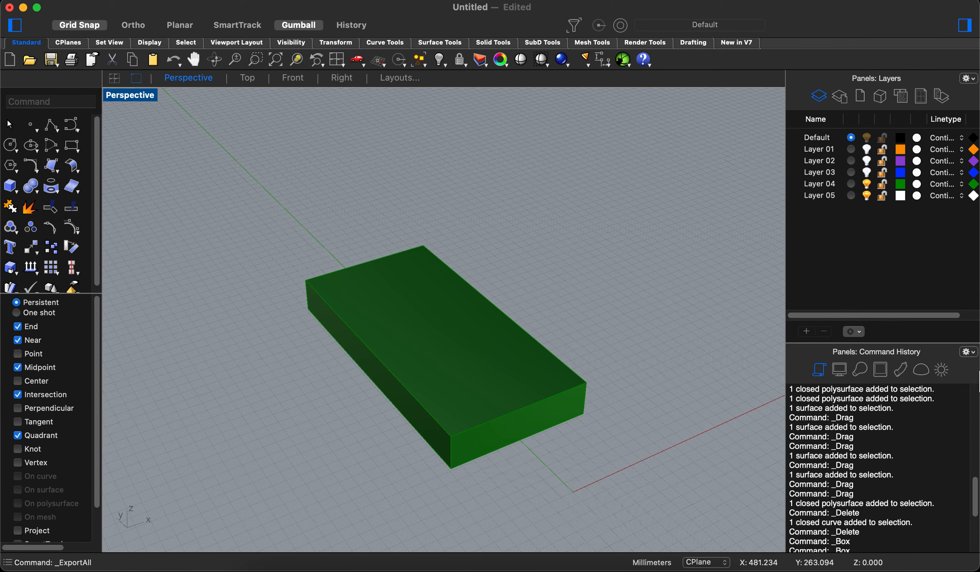
pyautogui.click(969, 351)
pyautogui.scroll(-5, 890, 480)
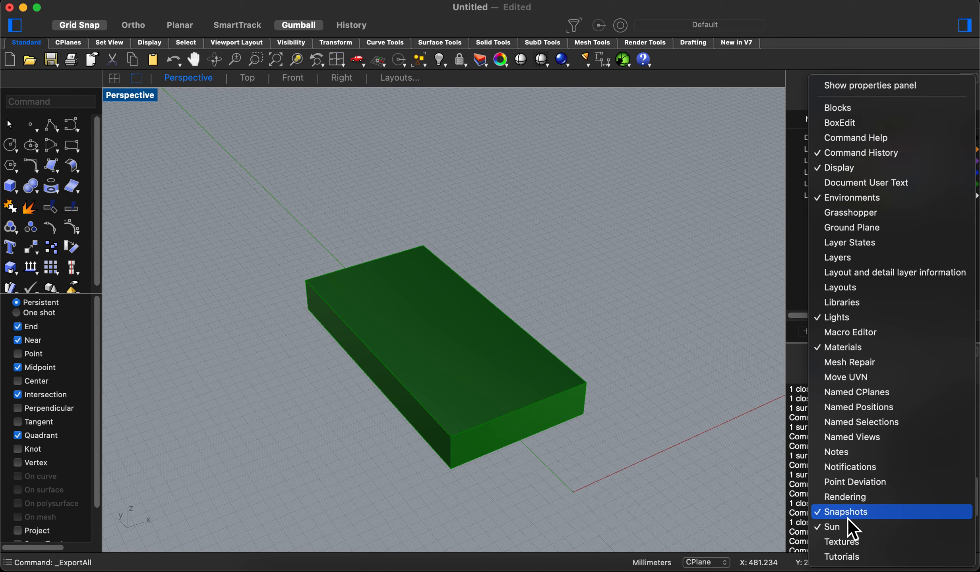
pyautogui.click(868, 320)
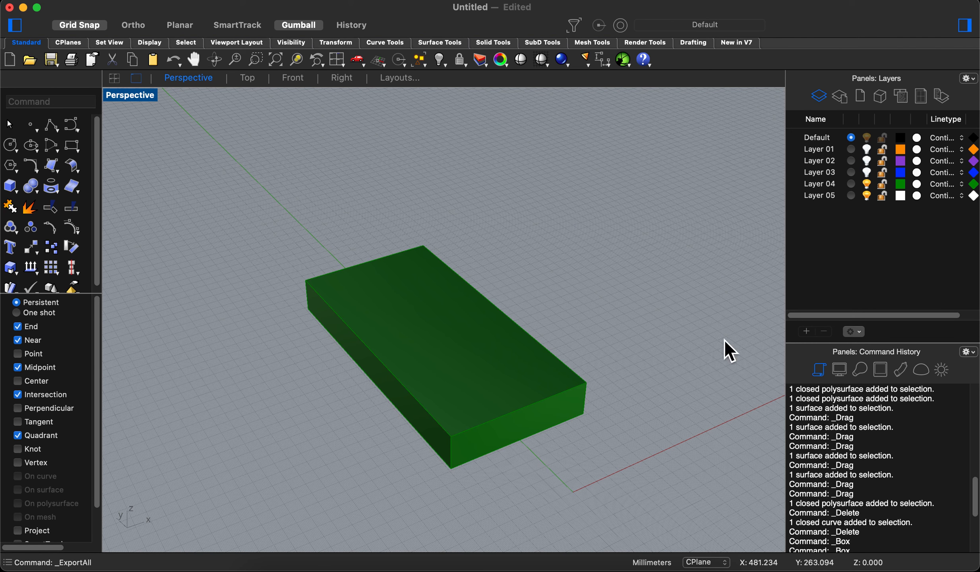
# - Select the green flat box on Layer 04
pyautogui.click(487, 314)
pyautogui.moveTo(706, 320); pyautogui.dragTo(550, 273, button='right')
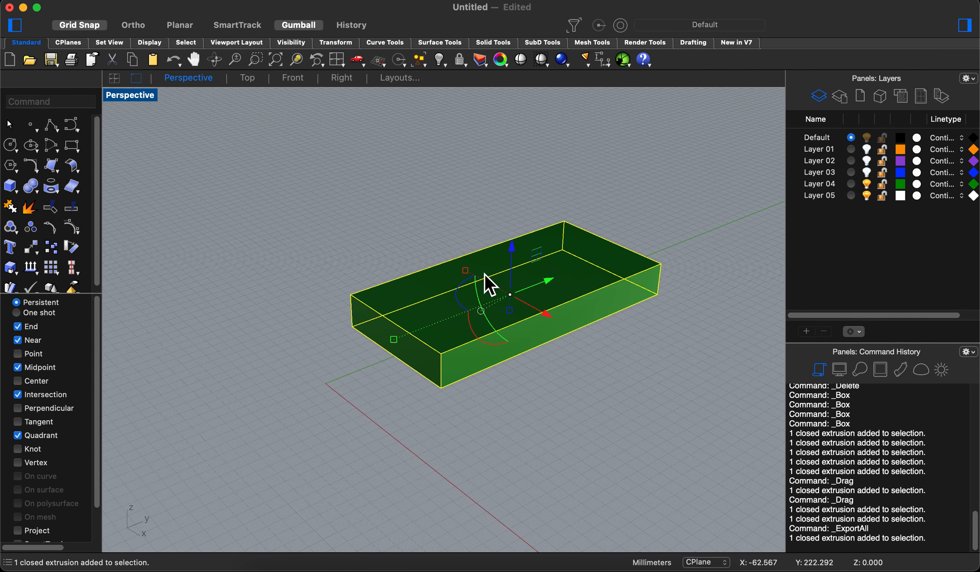